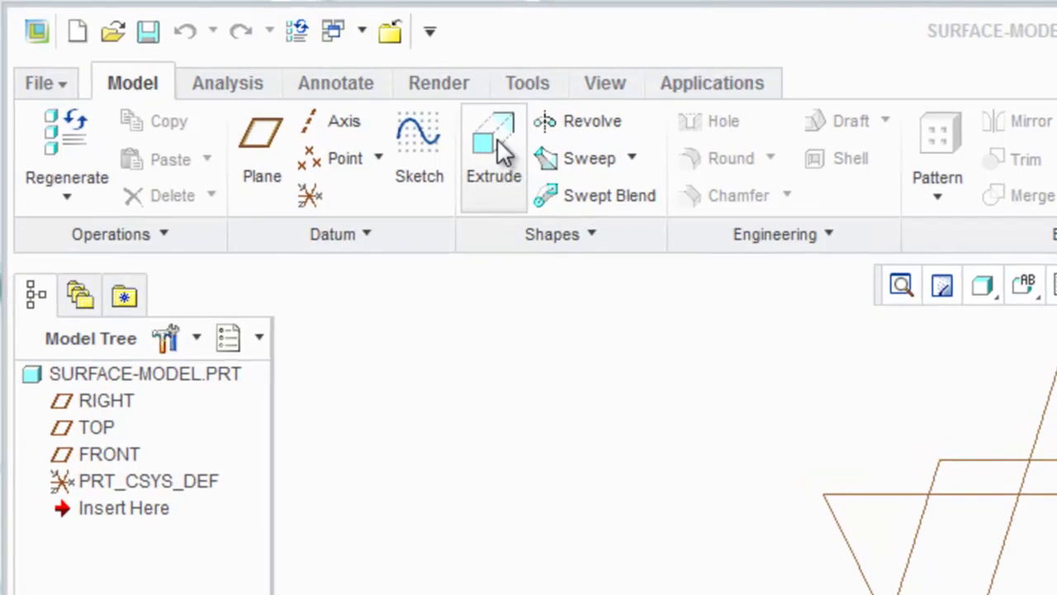
Step: Start a surface extrusion with its section sketched on the TOP datum plane
click(496, 153)
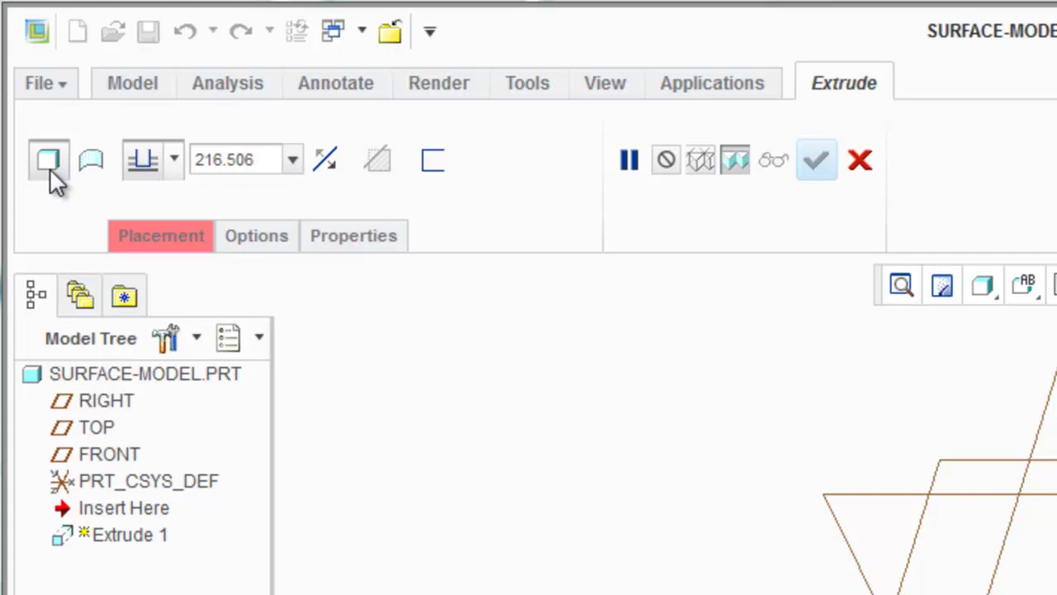
click(91, 161)
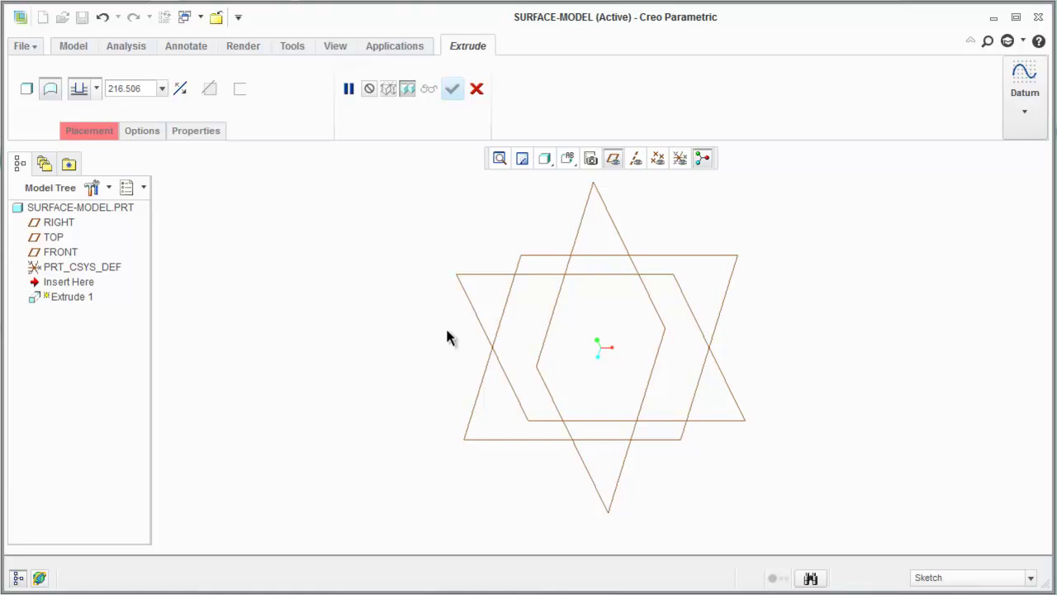
click(720, 300)
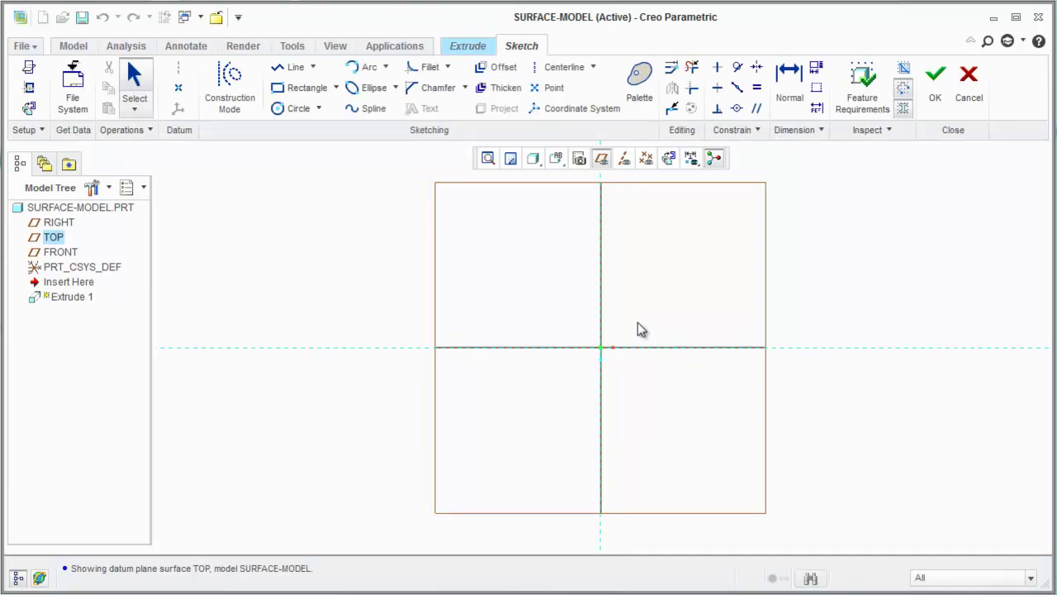
Step: Draw a vertical and a horizontal centerline through the sketch origin
click(564, 67)
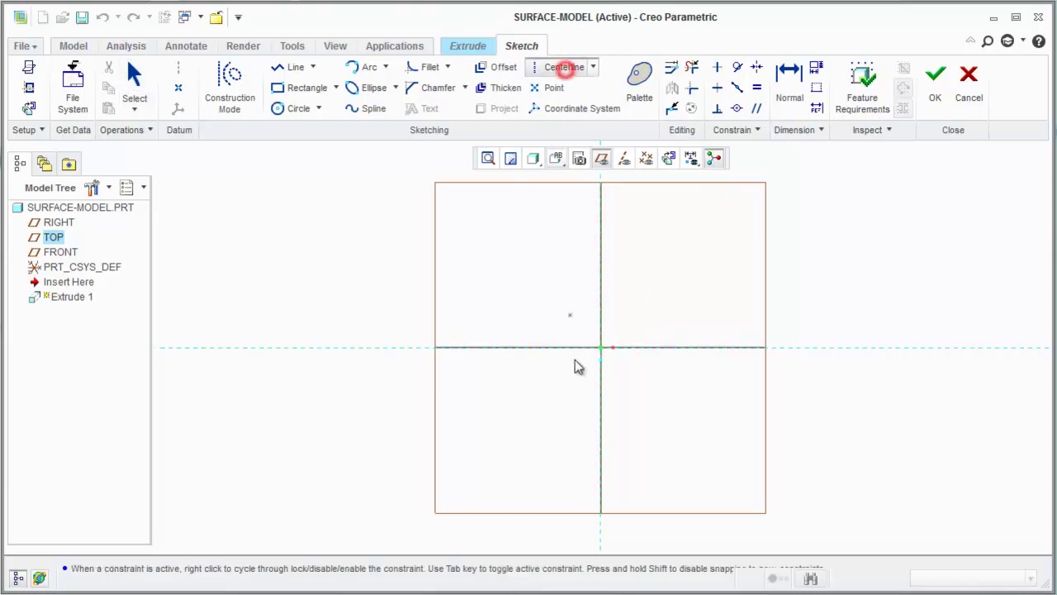
click(601, 347)
click(603, 289)
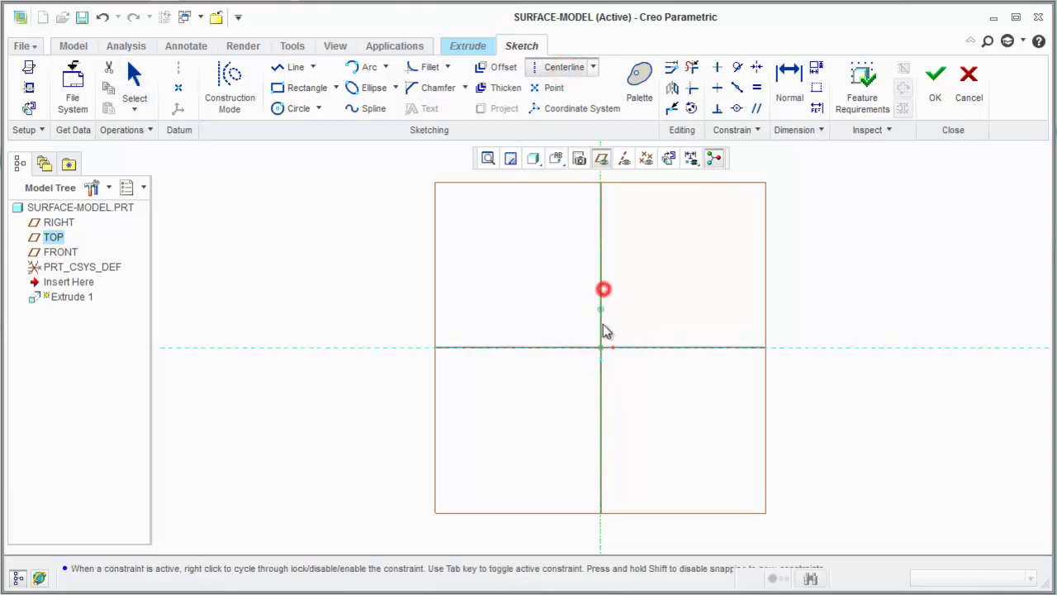
click(600, 347)
click(682, 348)
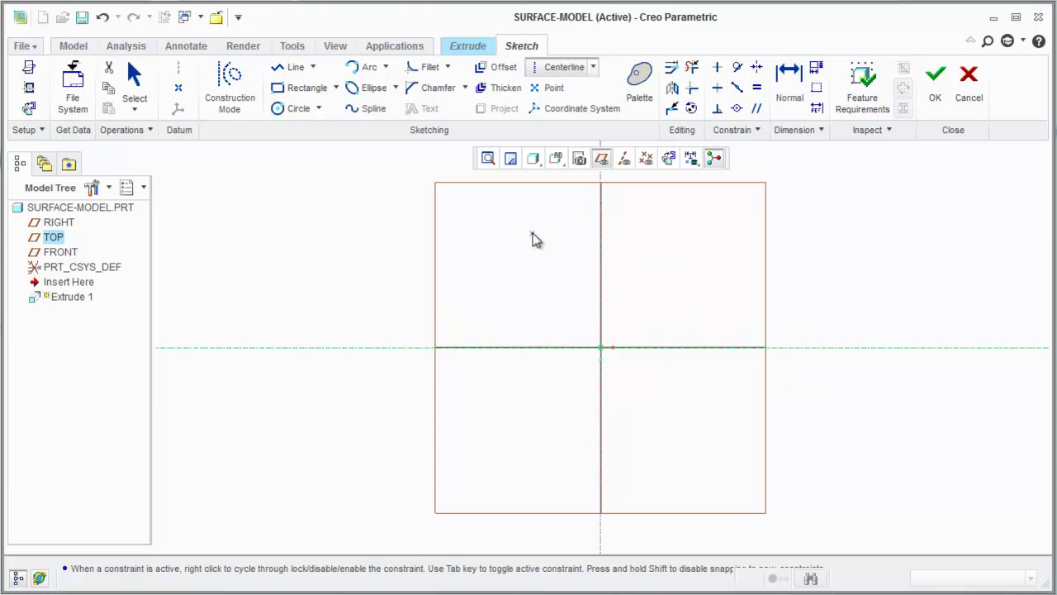
Step: Sketch a rectangle of about 185.7 by 188.2, symmetric about both centerlines
click(300, 88)
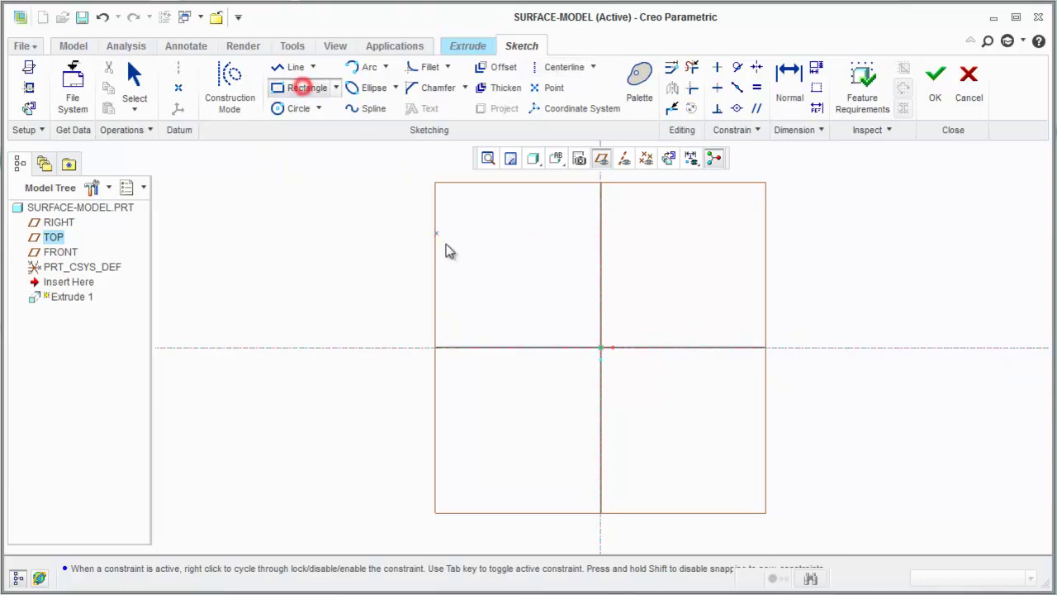
click(540, 286)
click(662, 408)
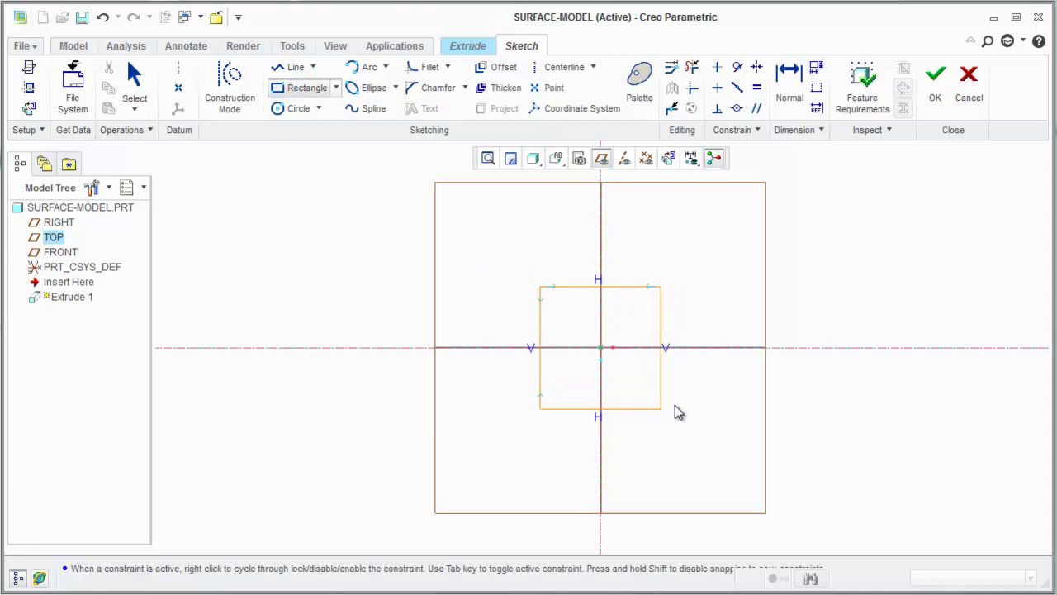
middle_click(673, 410)
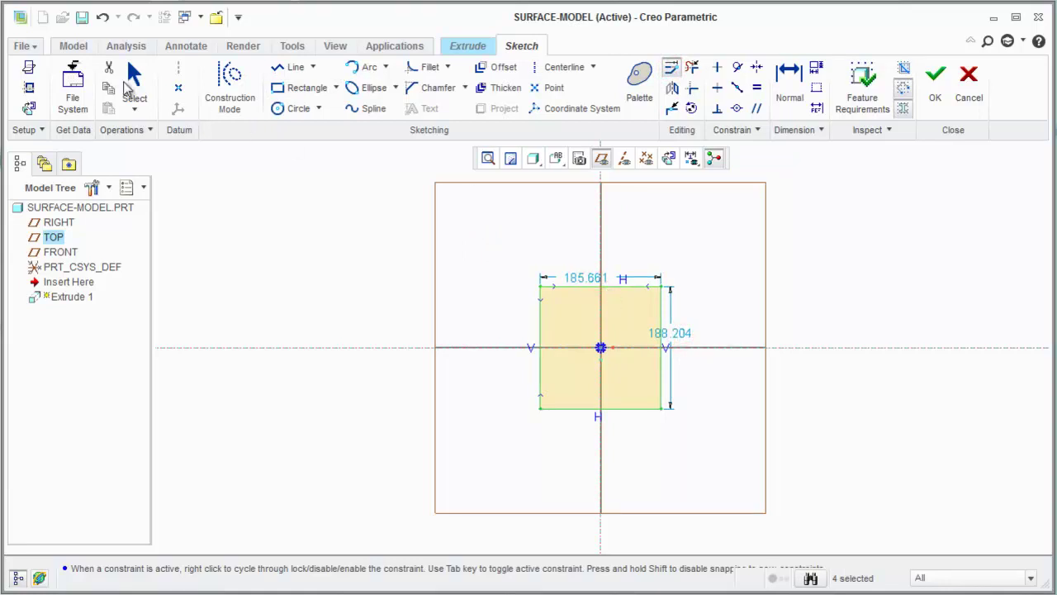
Step: Select the whole sketch and modify its dimensions with the scale locked, setting the rectangle's width to 6
click(138, 83)
mouse_move(496, 223)
mouse_down()
mouse_move(627, 370)
mouse_move(738, 471)
mouse_up()
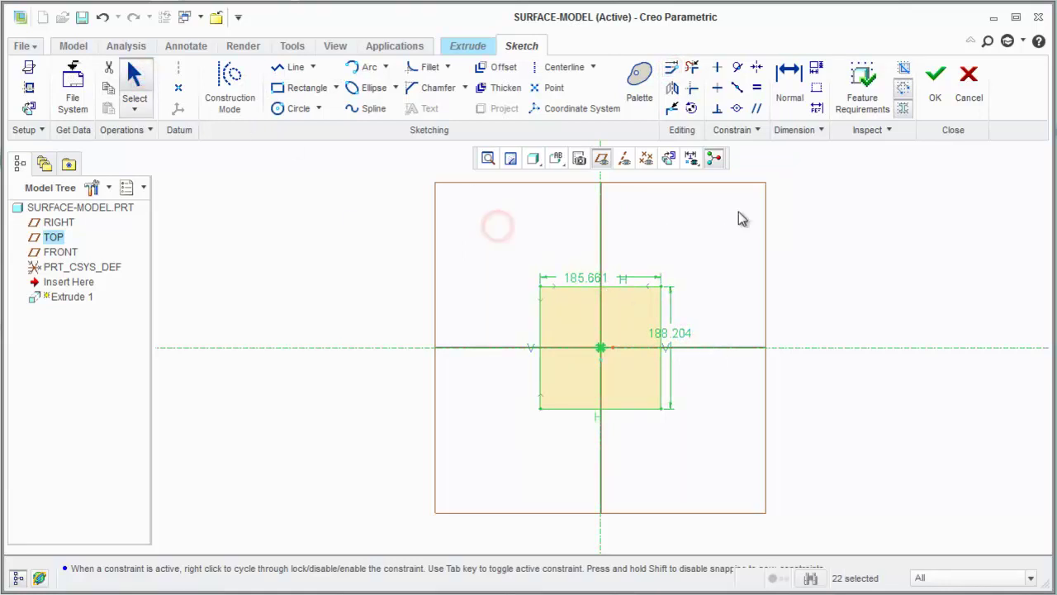
click(671, 68)
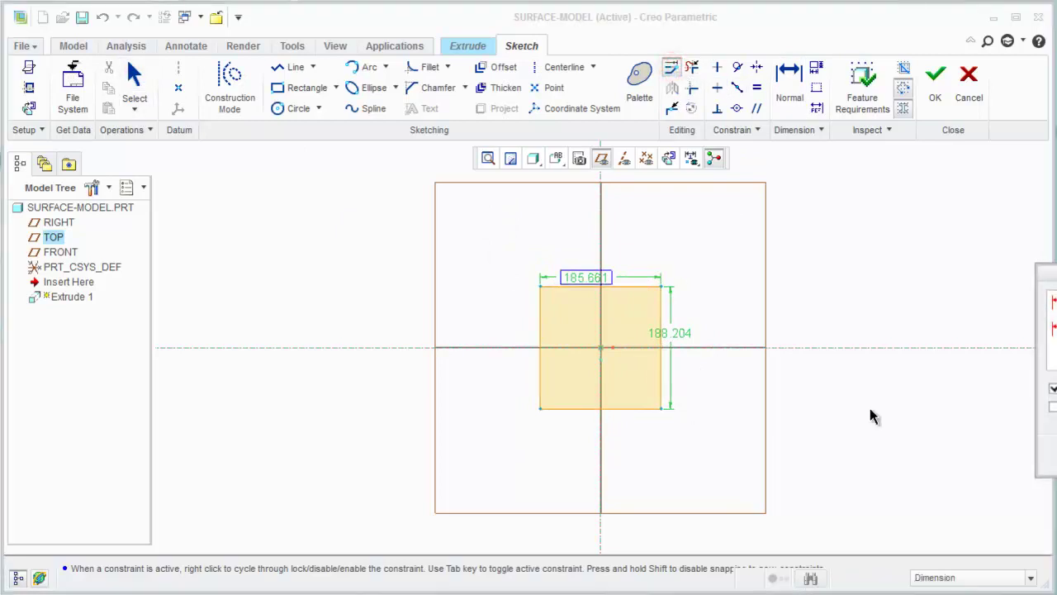
click(1053, 406)
key(Return)
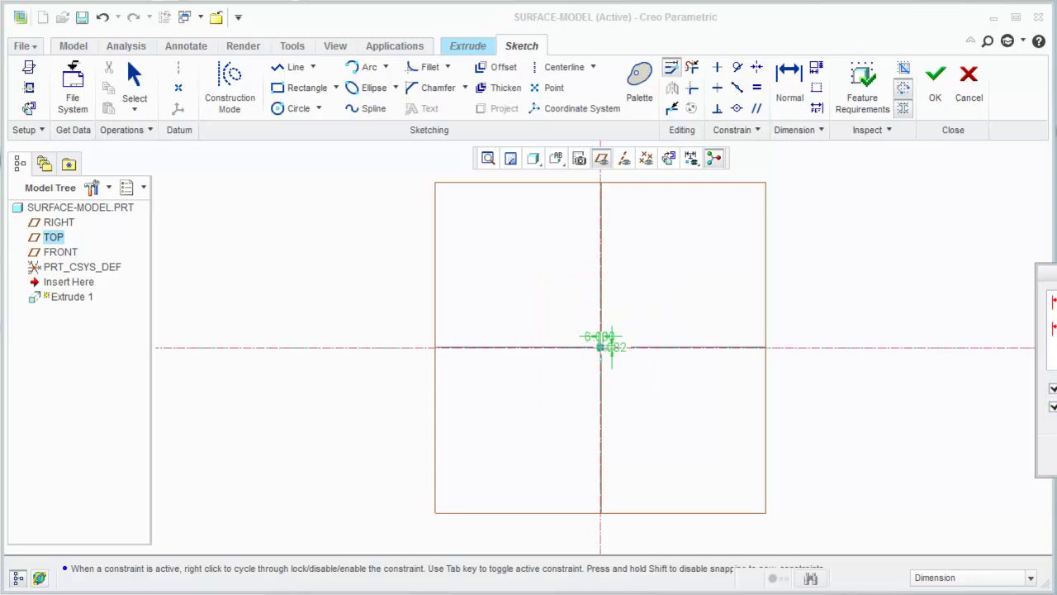
click(1050, 460)
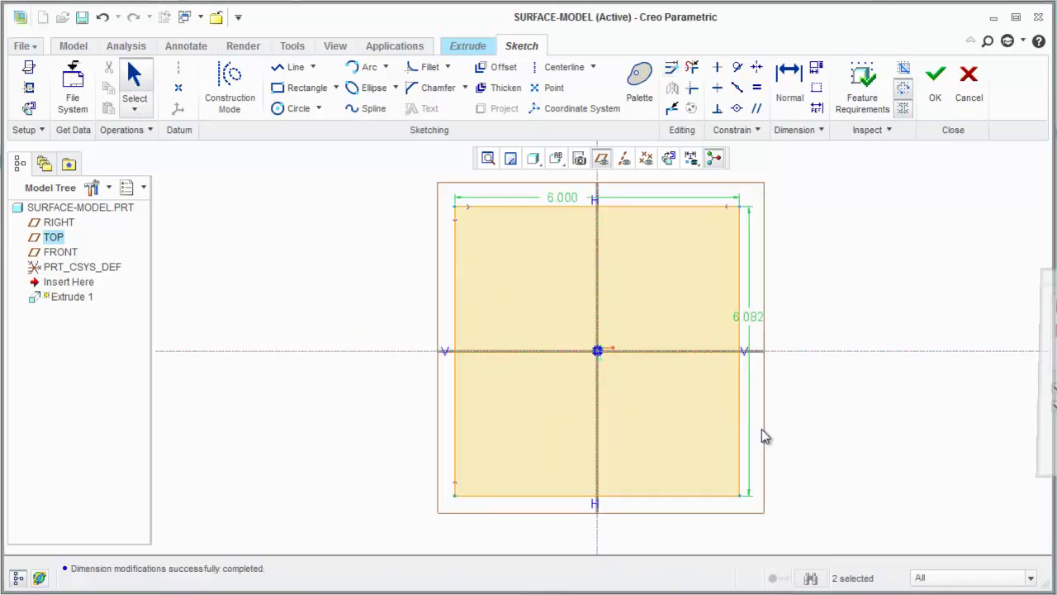
Step: Set the rectangle's height to 8 and finish the sketch
double_click(752, 317)
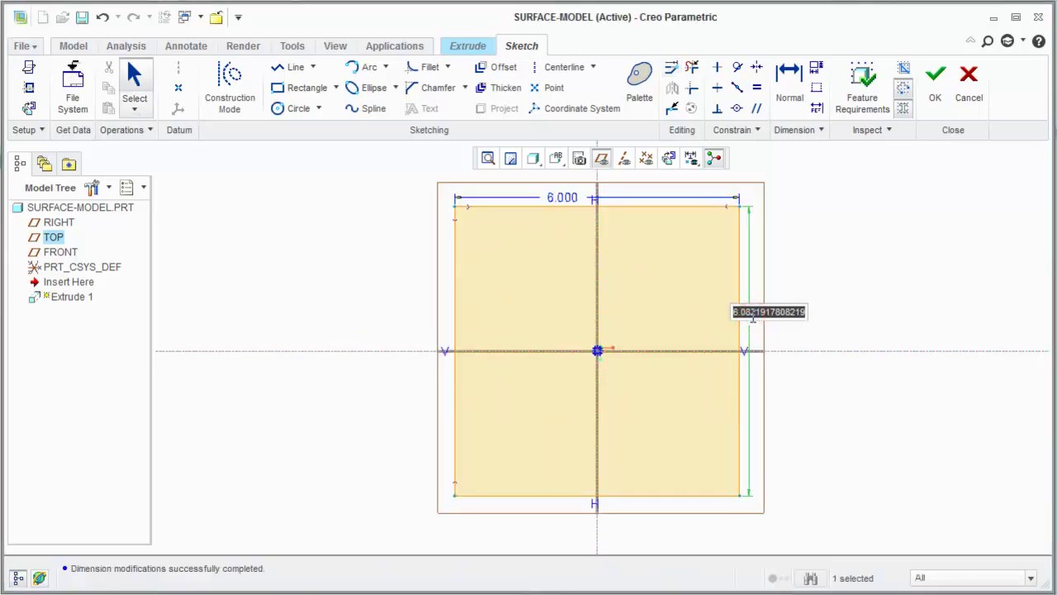
text(8)
key(Return)
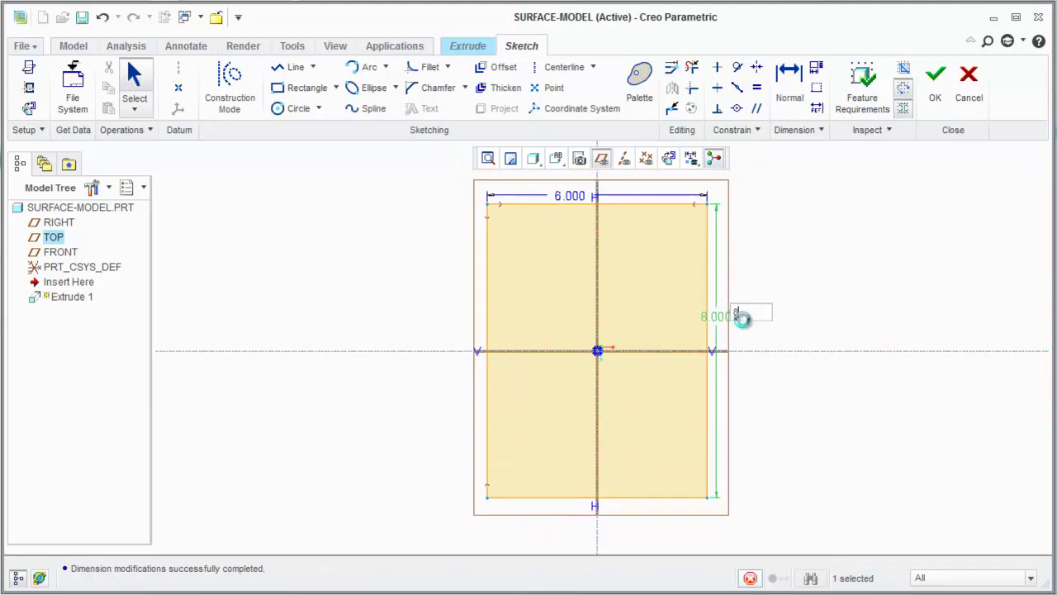
click(934, 86)
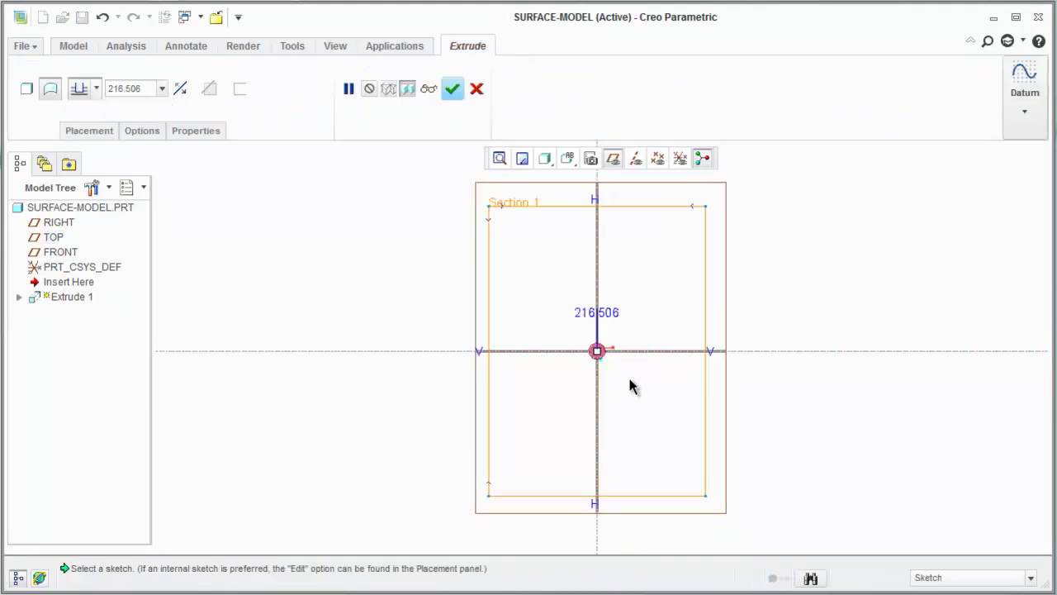
Step: Set the surface extrusion depth to 3 and complete the feature
double_click(606, 313)
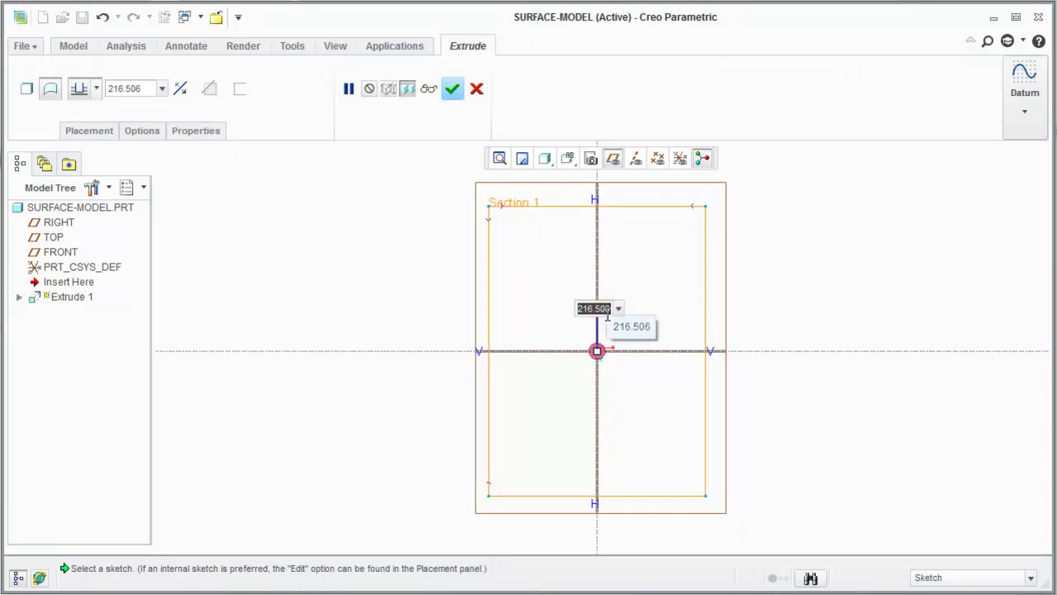
text(3)
key(Return)
key(ctrl+d)
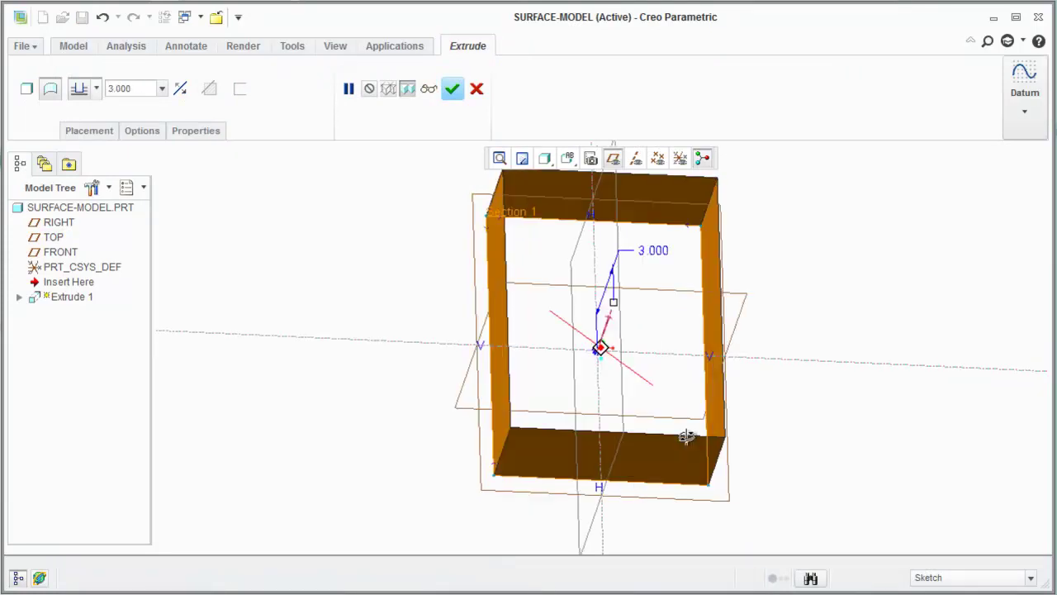
click(51, 92)
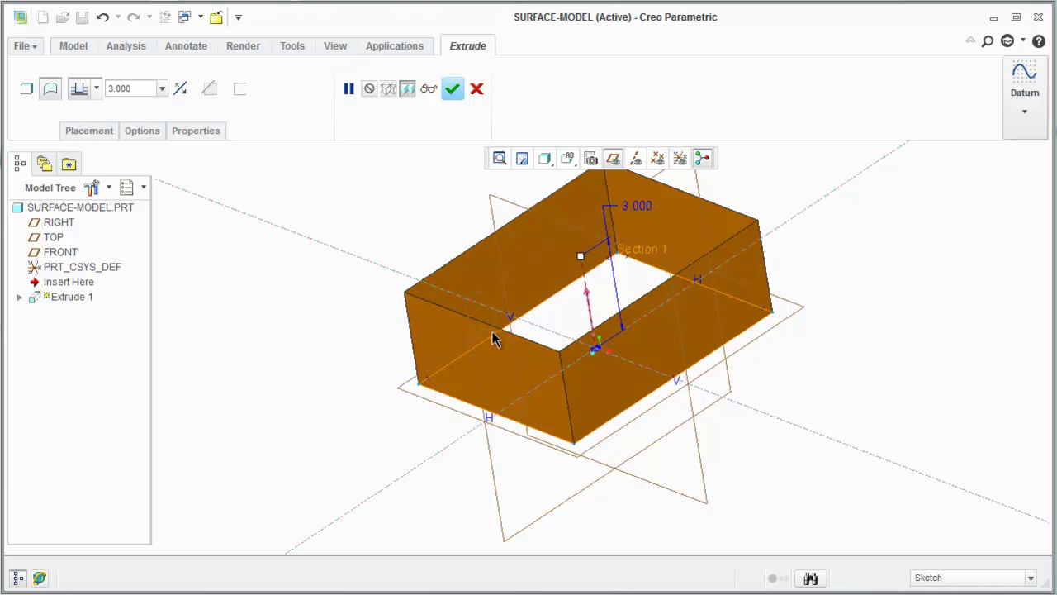
click(452, 90)
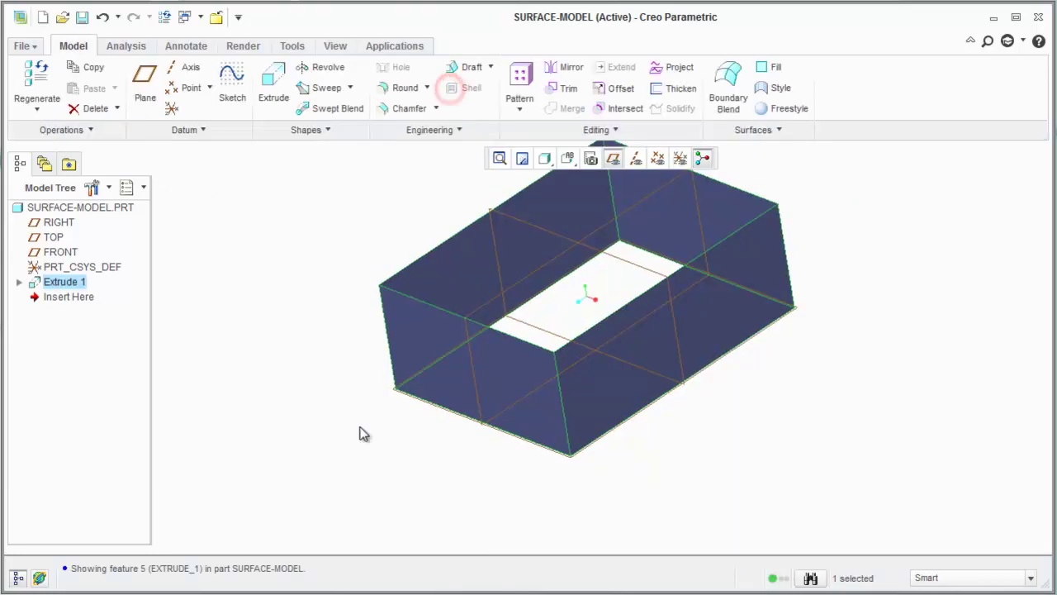
click(303, 404)
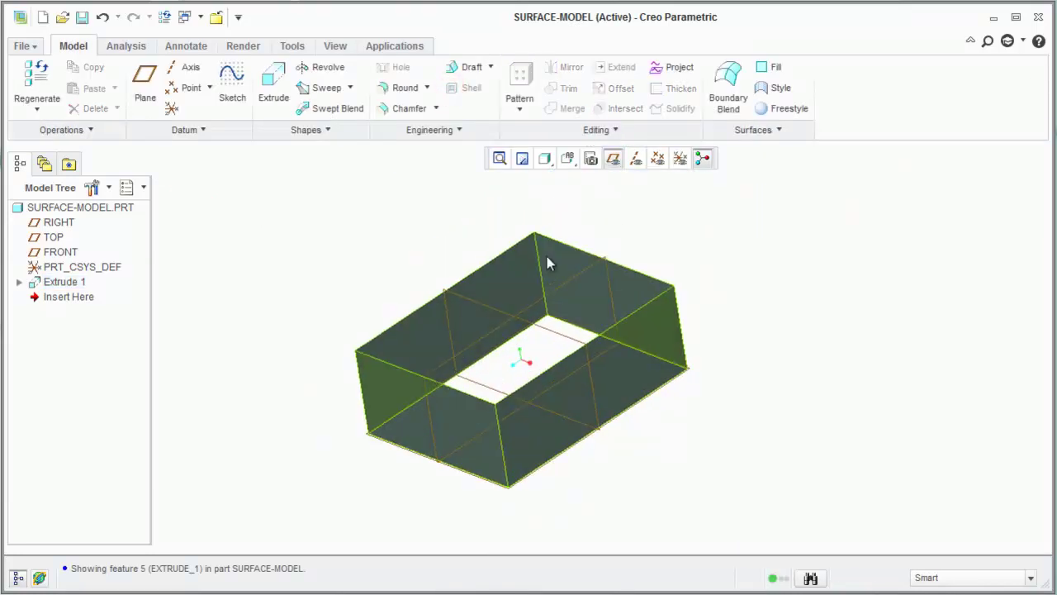
Step: Switch the display style to No Hidden and hide the datum planes
click(543, 159)
click(566, 239)
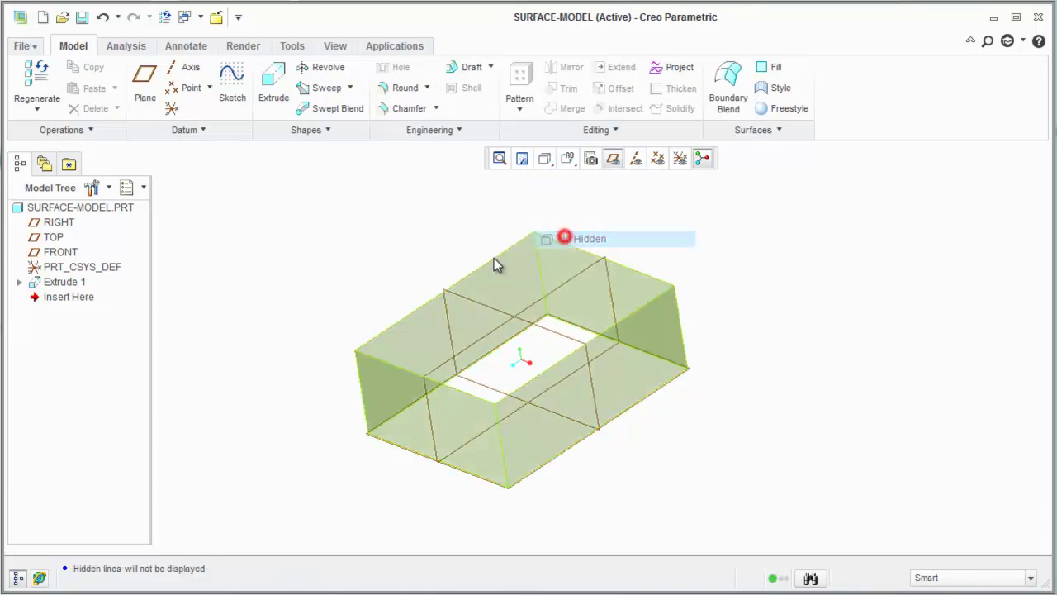
click(612, 159)
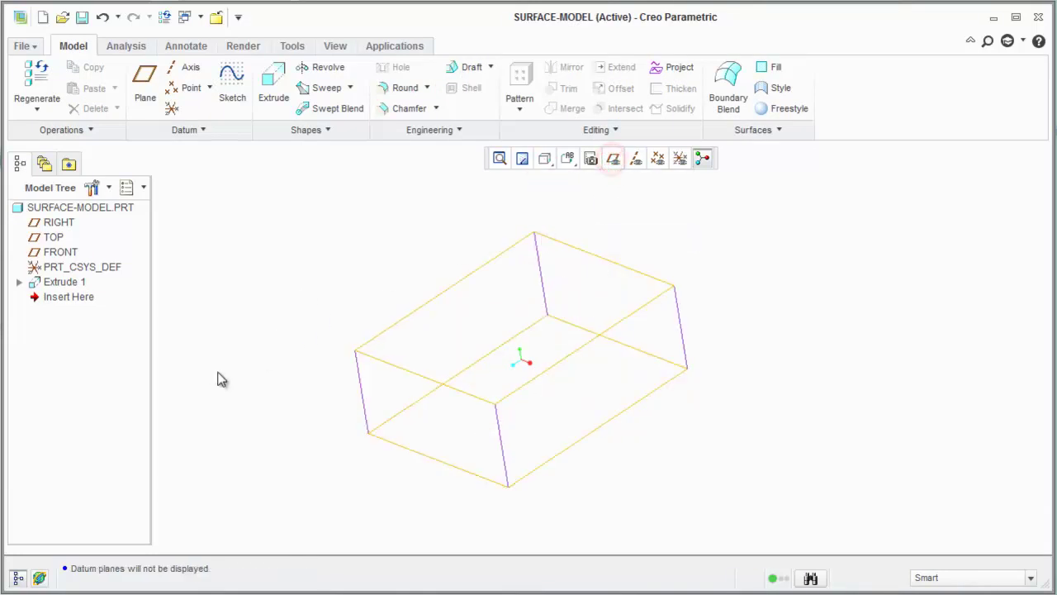
scroll(256, 383, up, 2)
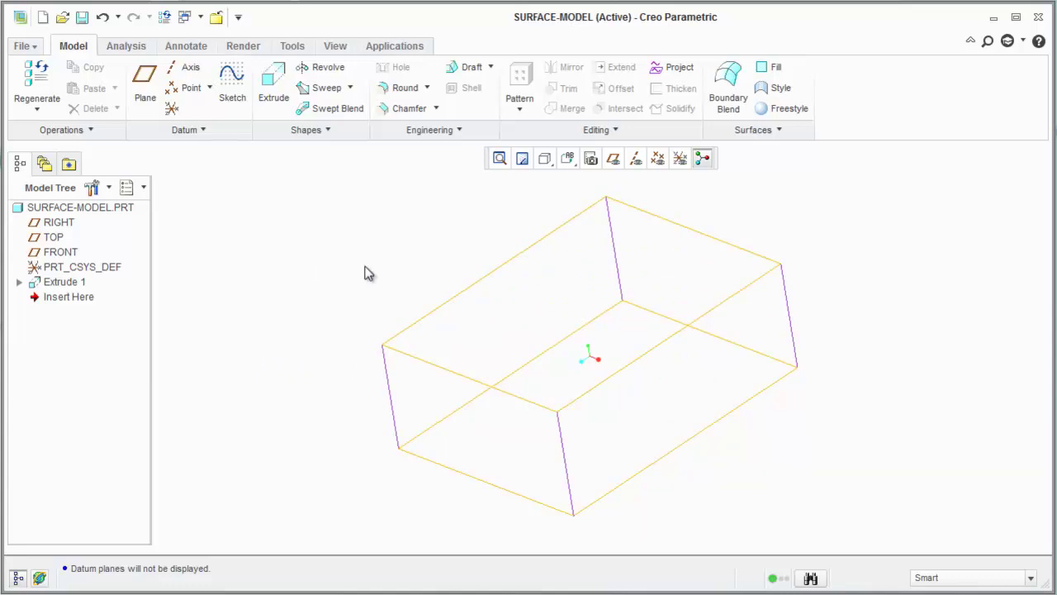
Step: Set the selection filter to Annotation
click(995, 576)
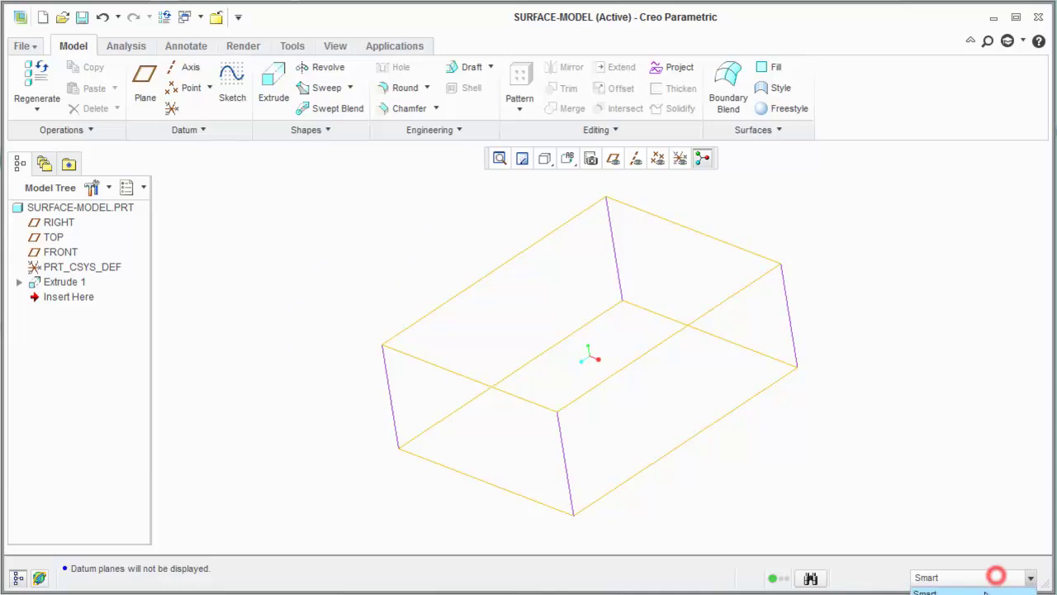
click(950, 512)
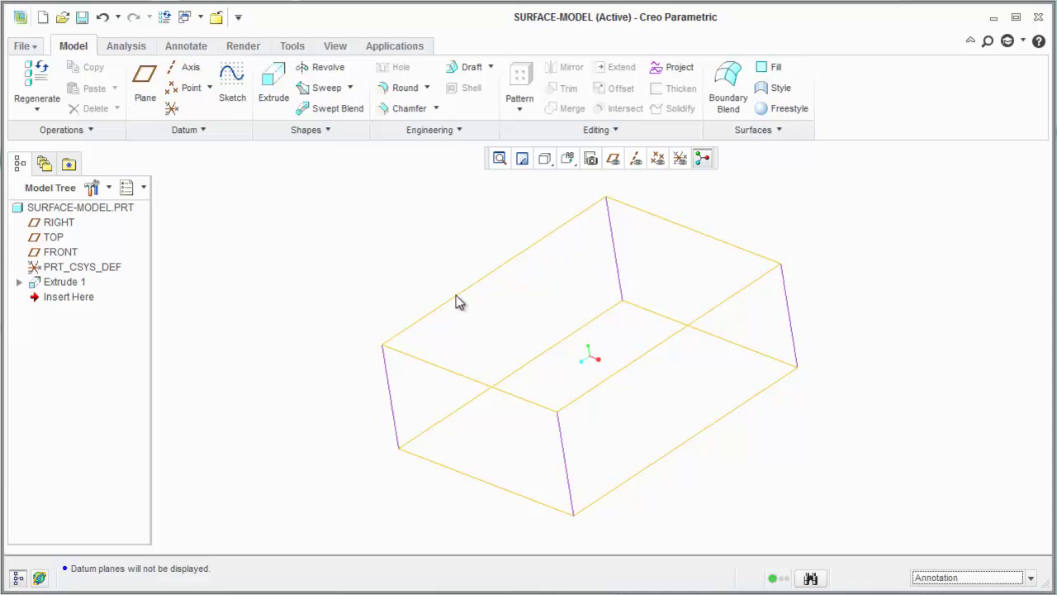
Step: View the extruded surface in Shading With Edges from another angle, and return to the No Hidden display style
click(543, 159)
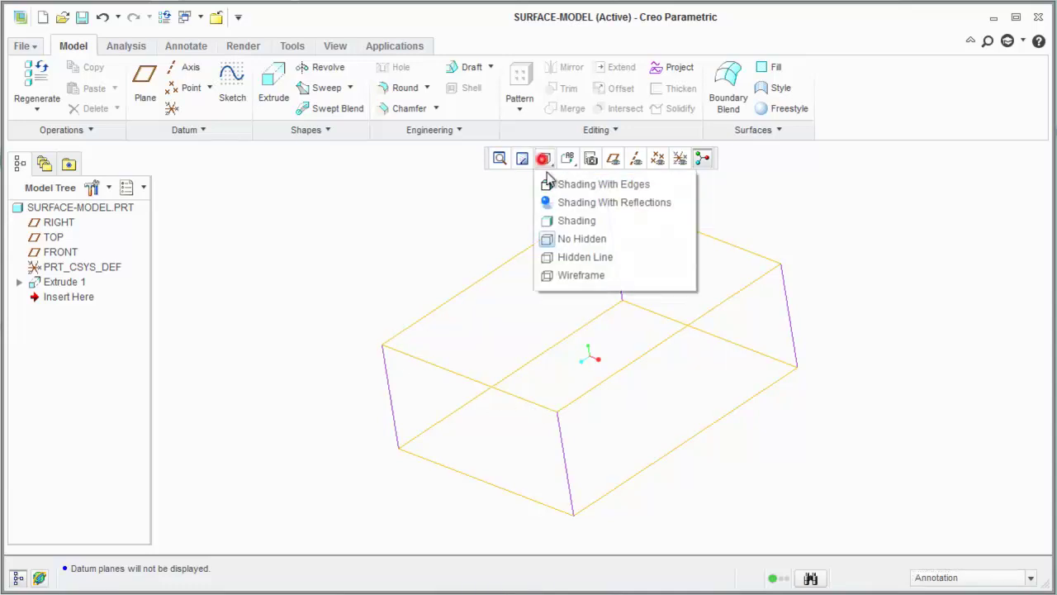
click(562, 185)
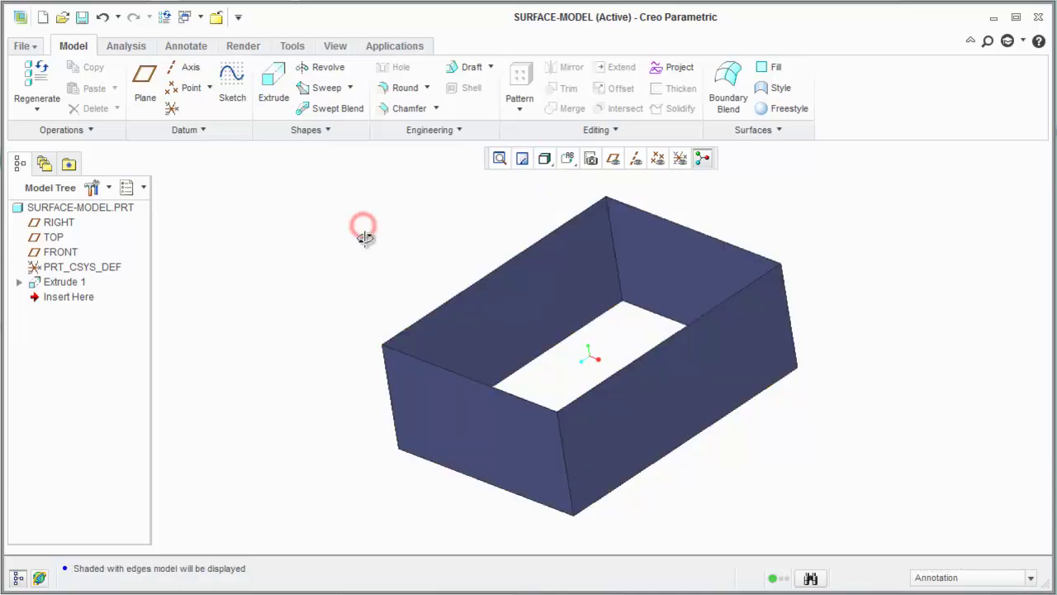
middle_drag(364, 237, 376, 276)
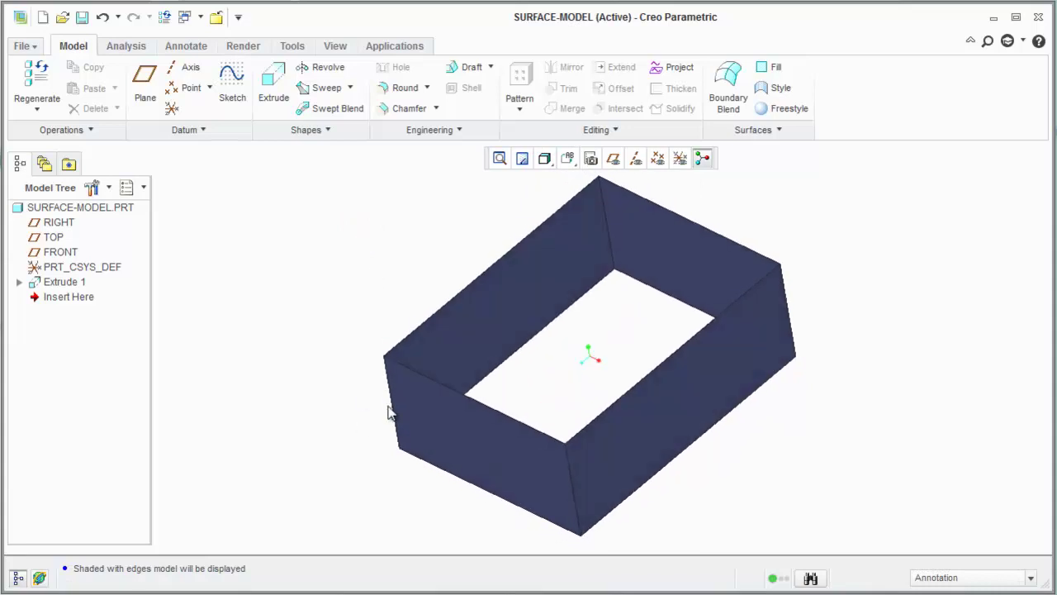
click(545, 158)
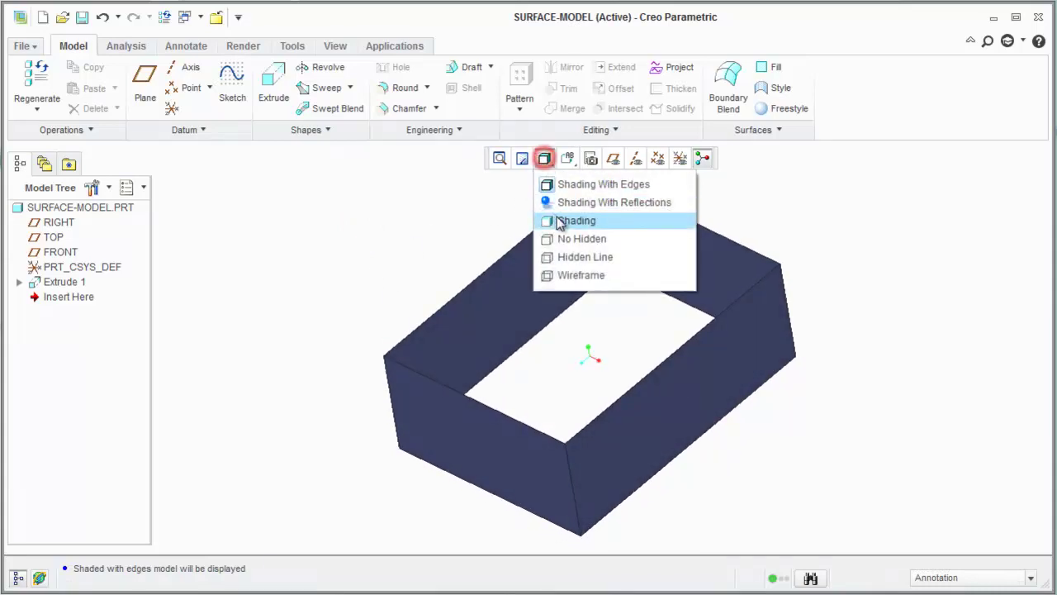
click(561, 240)
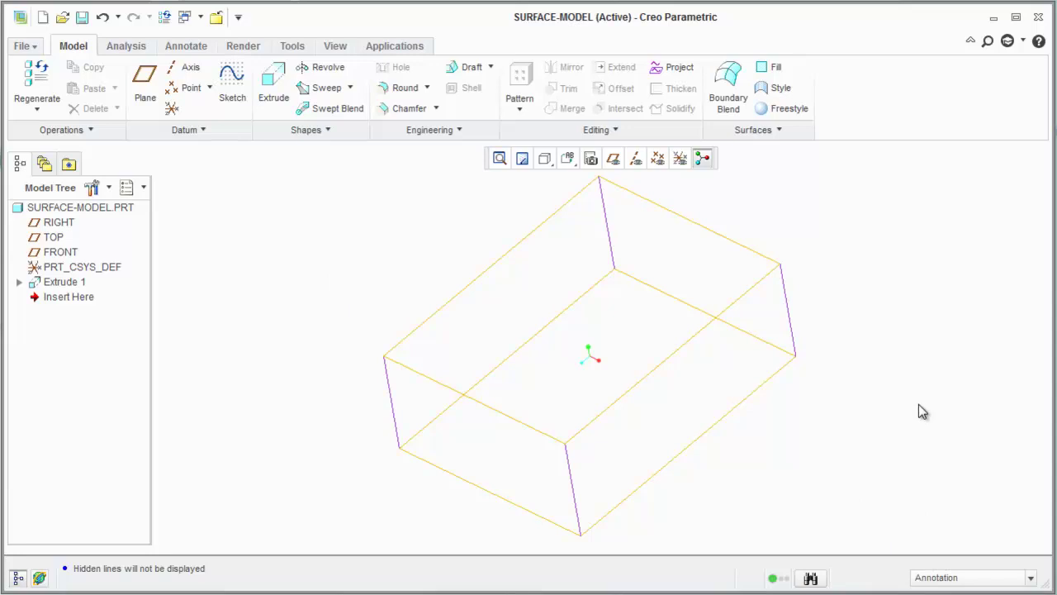
Step: Try to select the box's end surface with the Annotation filter active, and stop the selection filter tip from showing in future
mouse_move(918, 404)
middle_down()
mouse_move(389, 436)
mouse_move(616, 415)
mouse_move(735, 446)
mouse_move(730, 431)
mouse_move(726, 439)
middle_up()
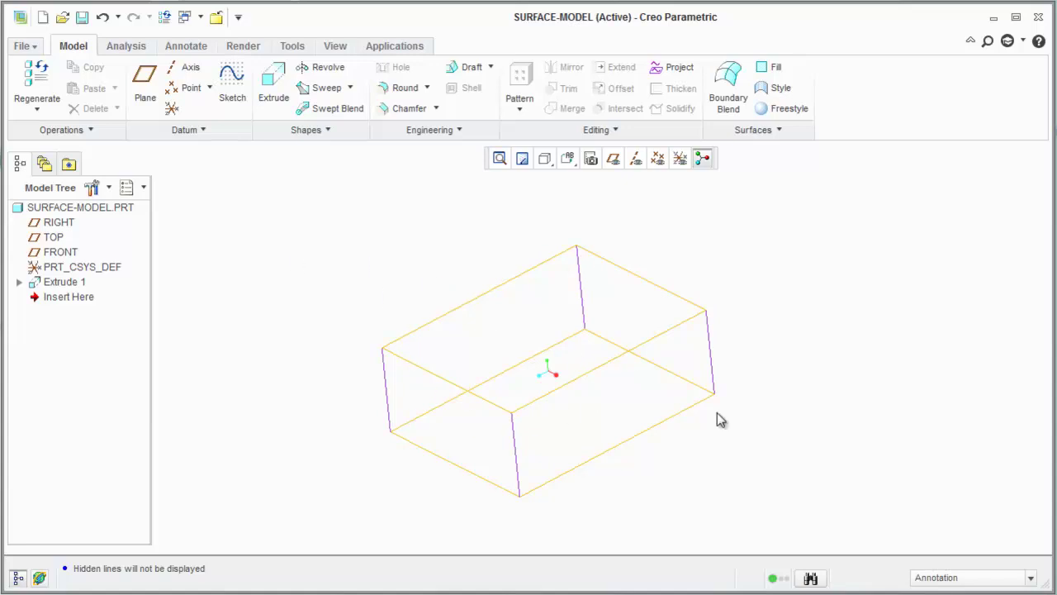
click(409, 390)
click(947, 494)
click(390, 393)
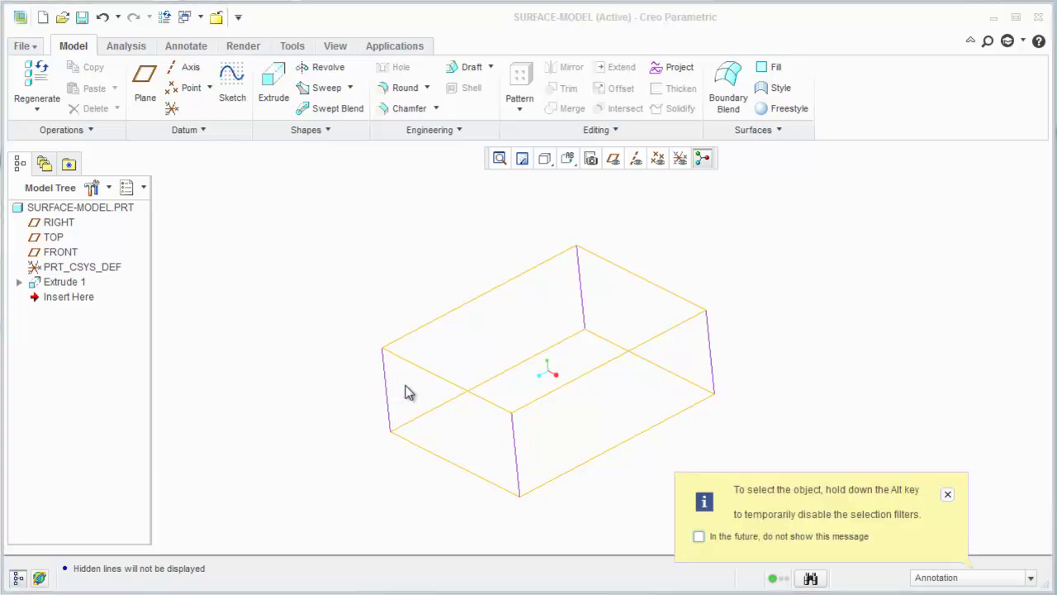
click(698, 537)
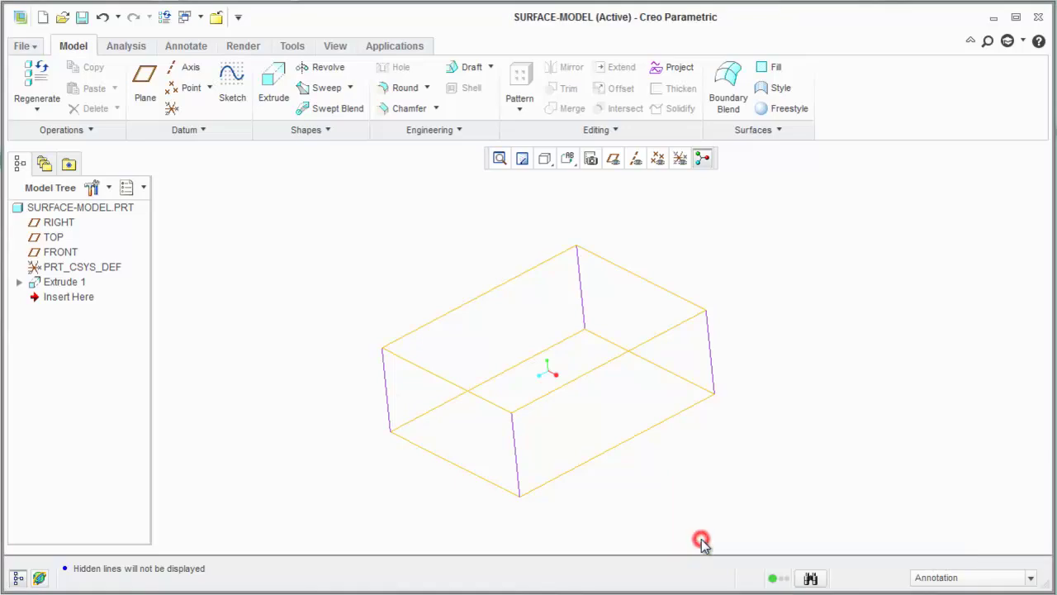
click(410, 388)
click(421, 374)
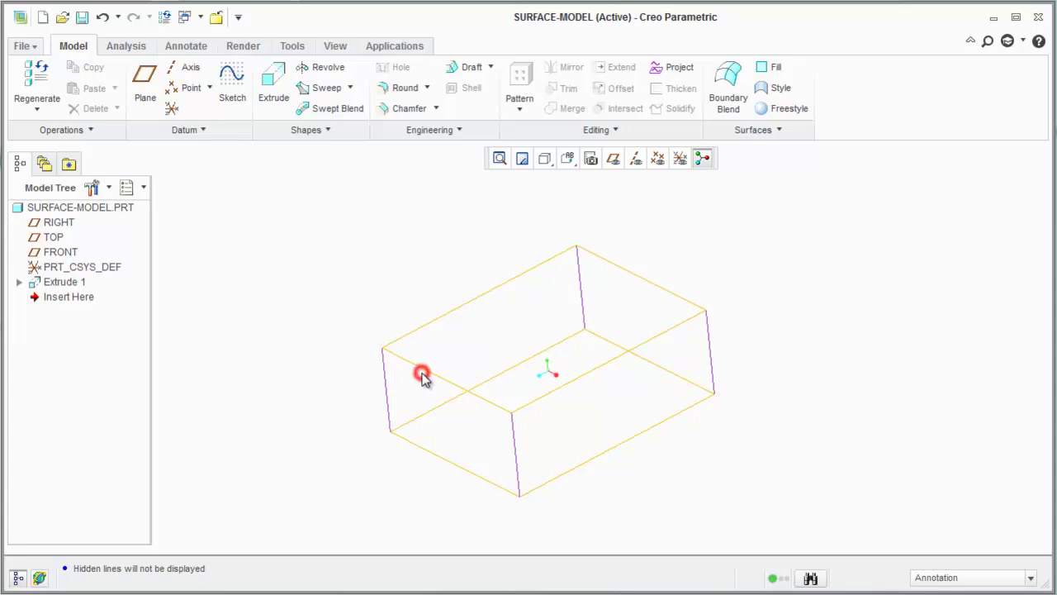
Step: Set the selection filter to Smart, select the quilt of the extruded surface, and clear the selection
click(965, 576)
click(943, 591)
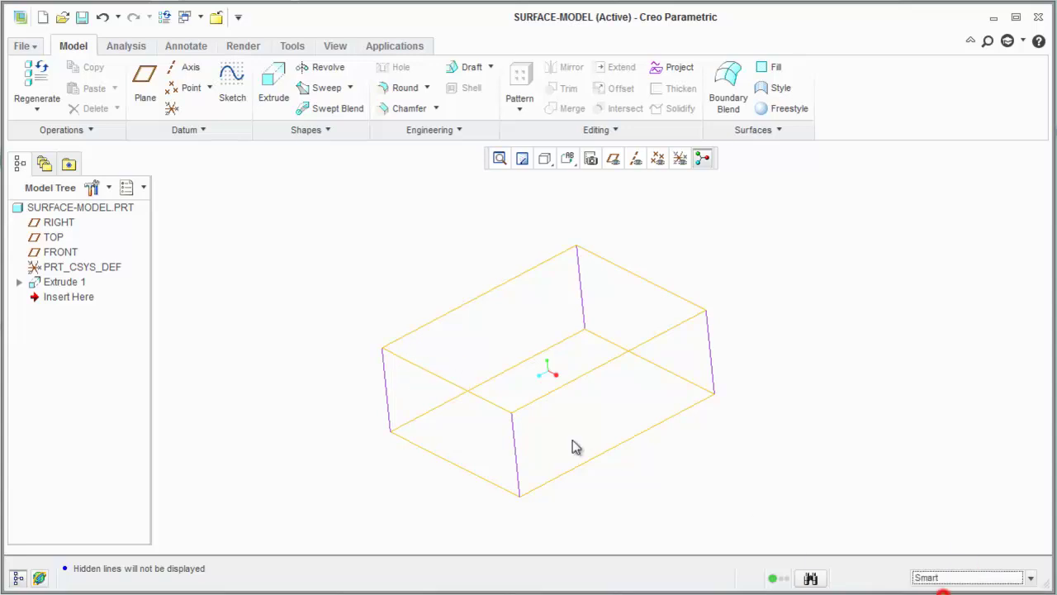
click(407, 378)
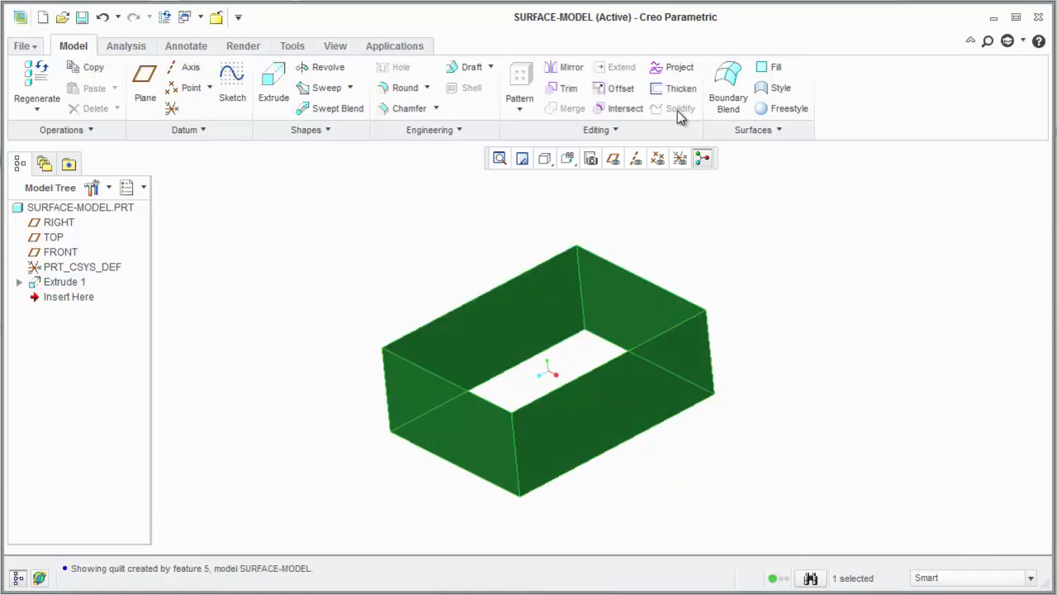
click(756, 286)
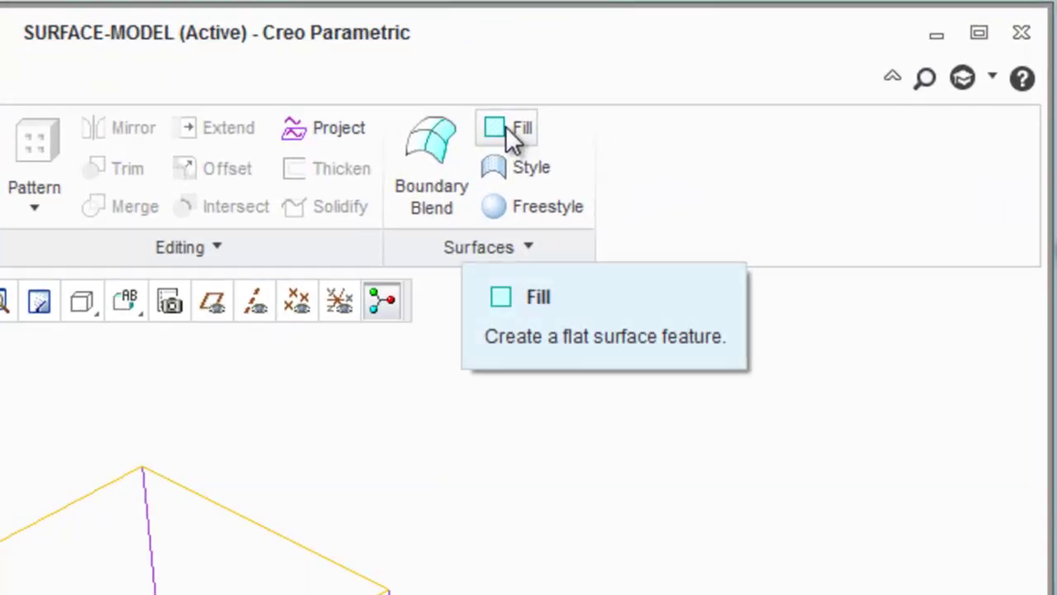
Step: Start a Fill surface with its internal sketch on the TOP datum plane, and hide the datum planes
click(506, 129)
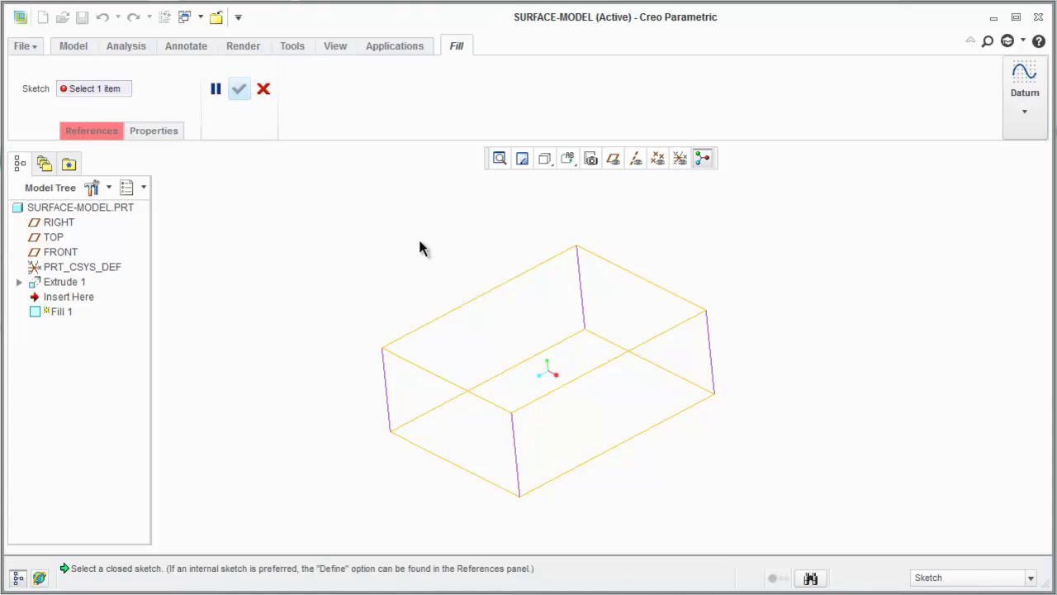
click(614, 159)
click(614, 158)
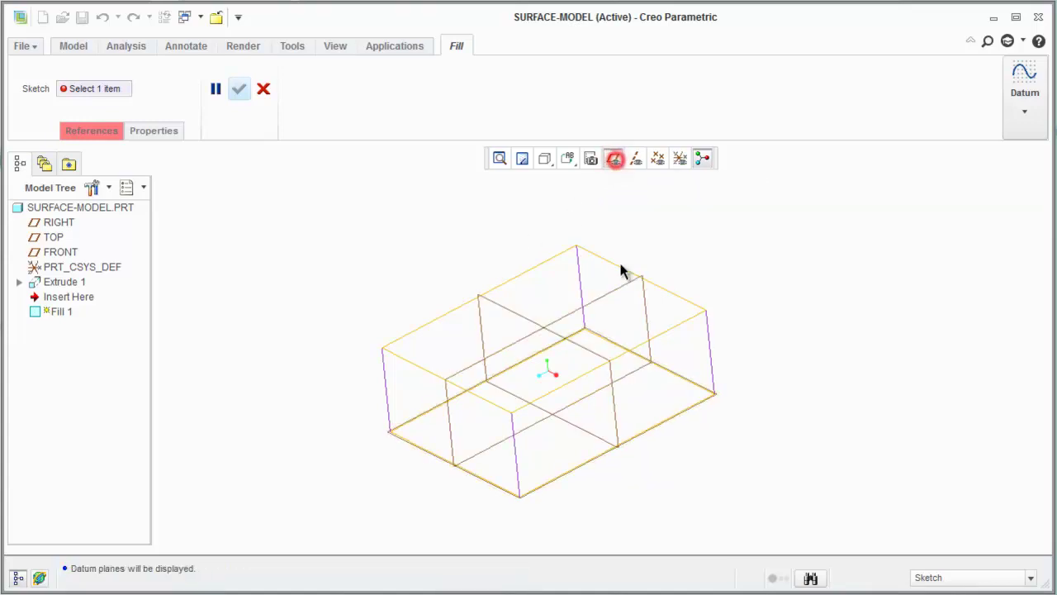
click(716, 396)
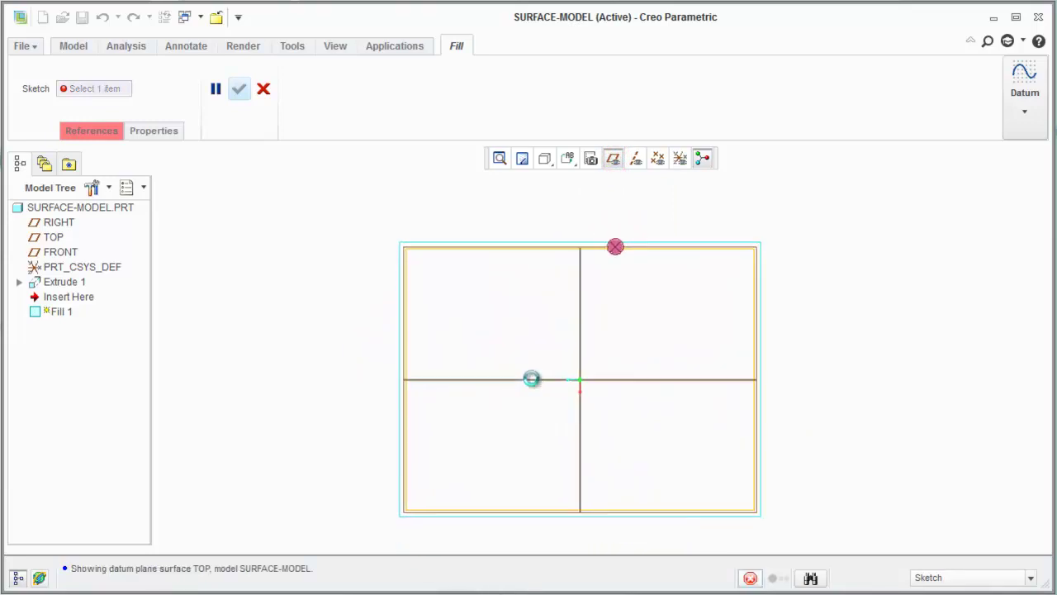
click(602, 160)
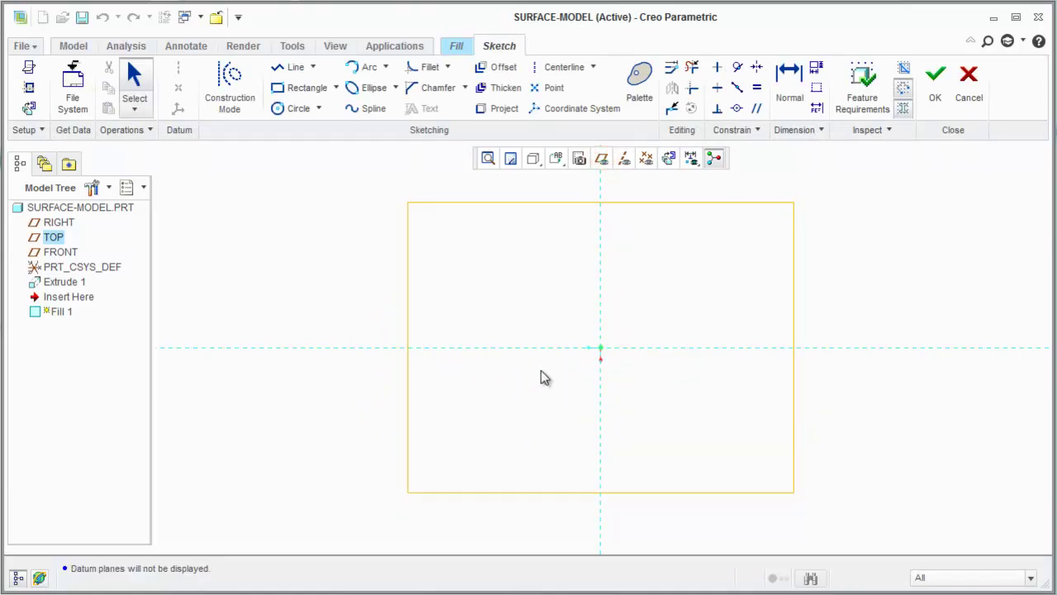
Step: Project the four box edges lying on the TOP plane into the sketch as a closed rectangle, and reorient the sketch to 2D
click(499, 109)
mouse_move(538, 355)
middle_down()
mouse_move(552, 342)
mouse_move(490, 264)
middle_up()
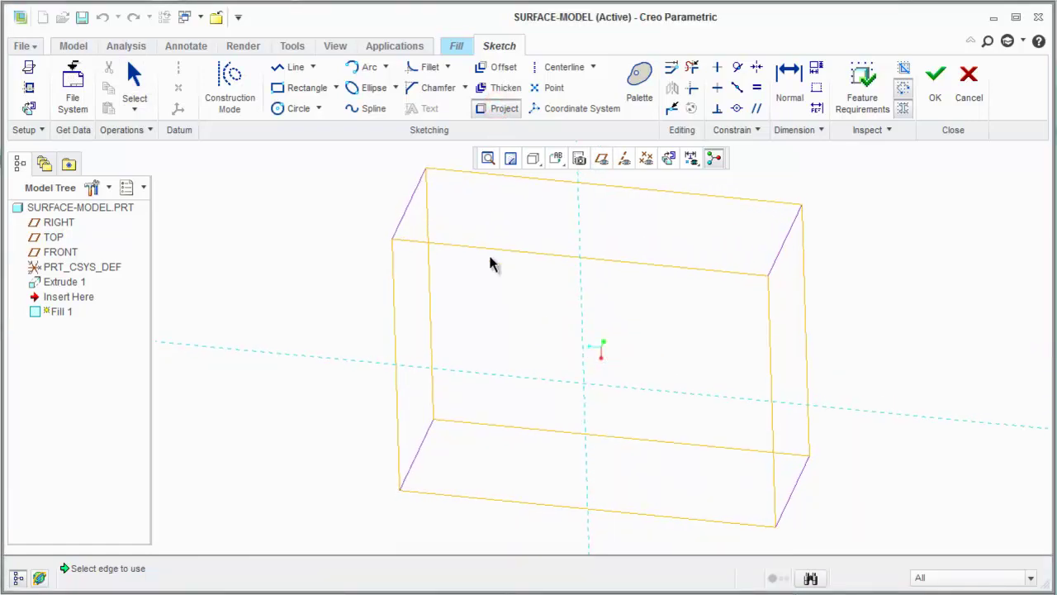
click(489, 253)
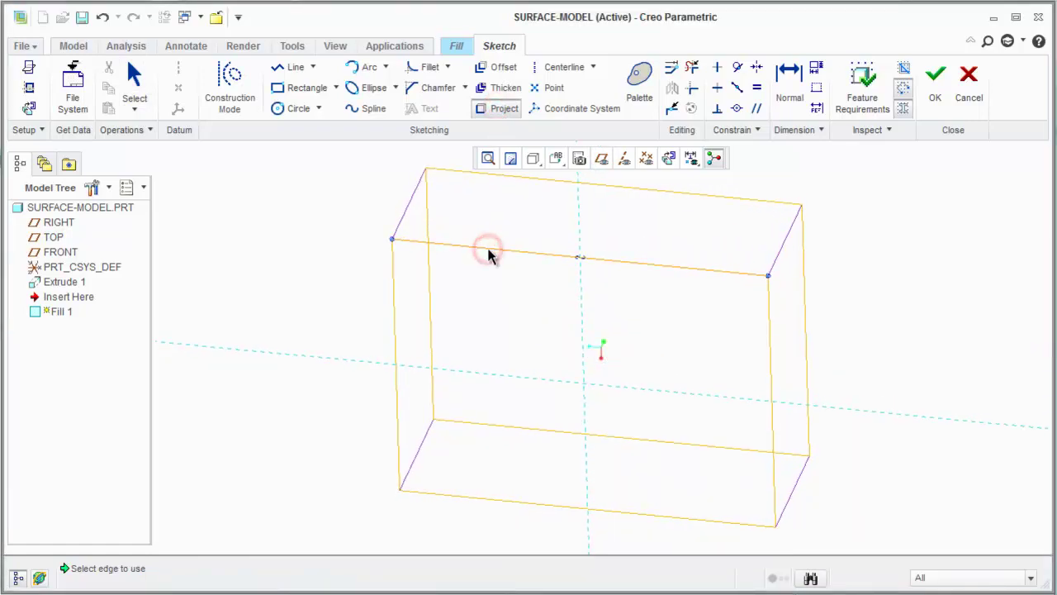
click(395, 324)
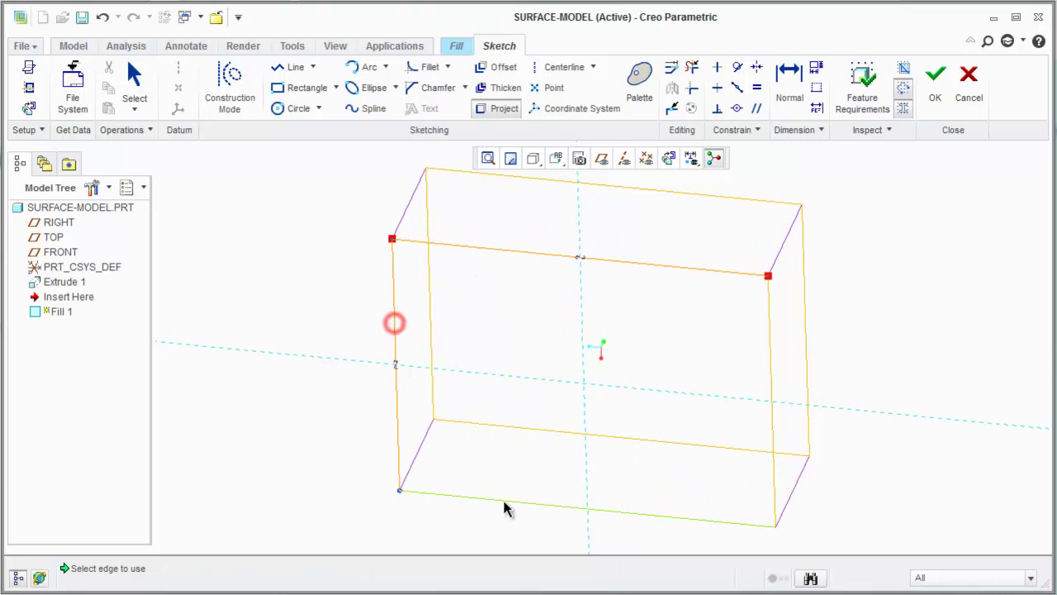
click(508, 502)
click(773, 481)
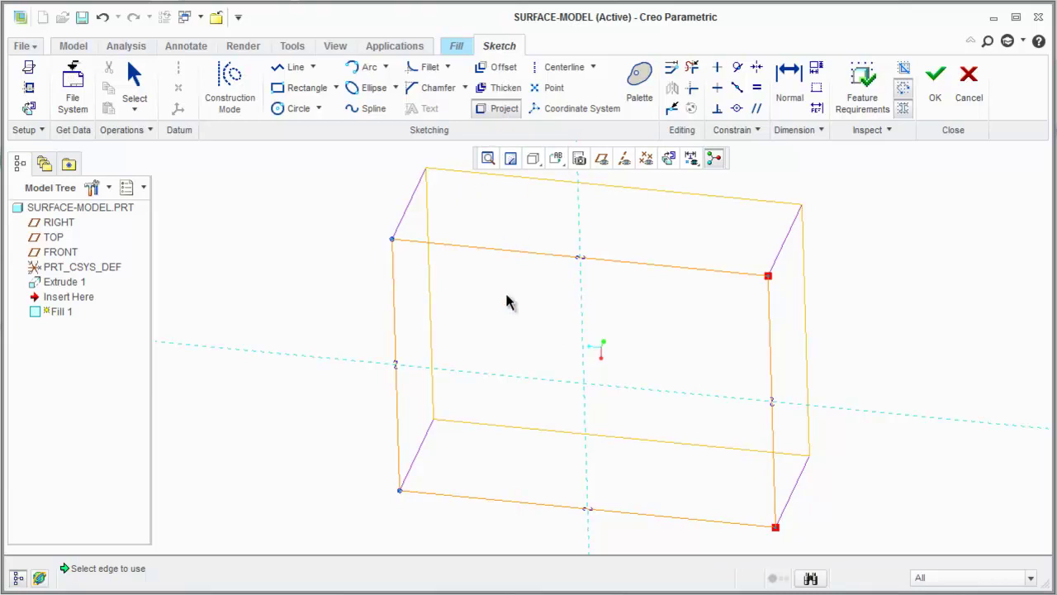
mouse_move(516, 223)
middle_down()
mouse_move(448, 359)
mouse_move(547, 347)
mouse_move(569, 390)
mouse_move(578, 358)
middle_up()
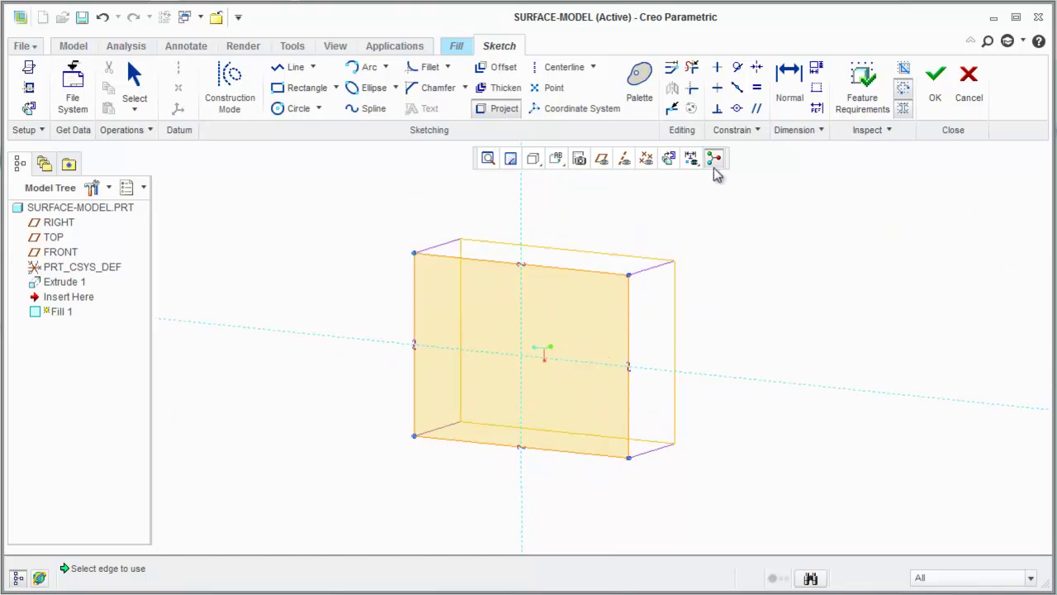
click(668, 157)
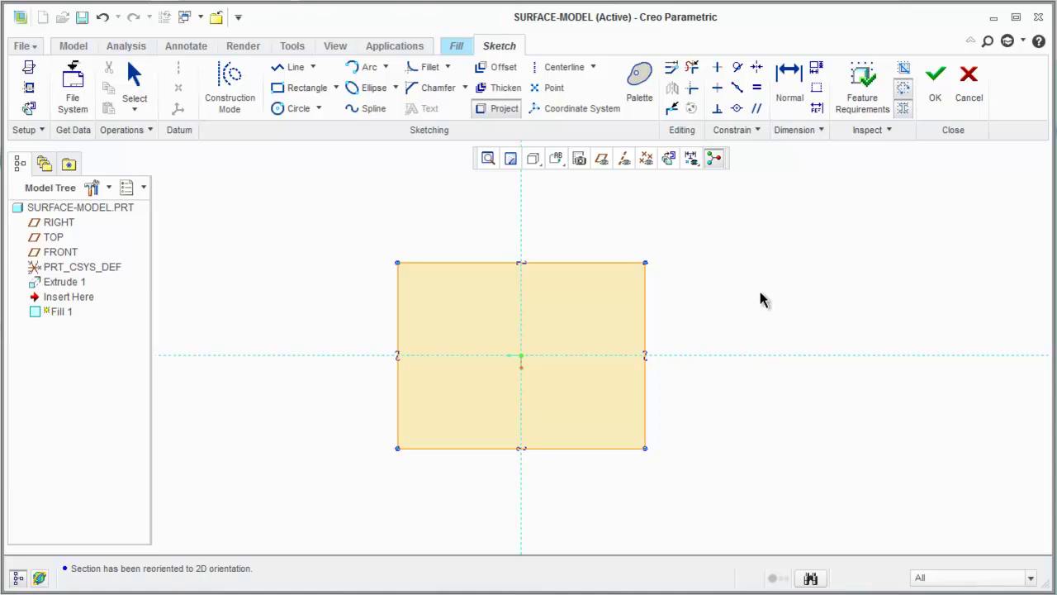
Step: Finish the sketch, complete the Fill surface, and restore the model's default orientation
click(934, 76)
middle_drag(736, 430, 747, 368)
click(239, 89)
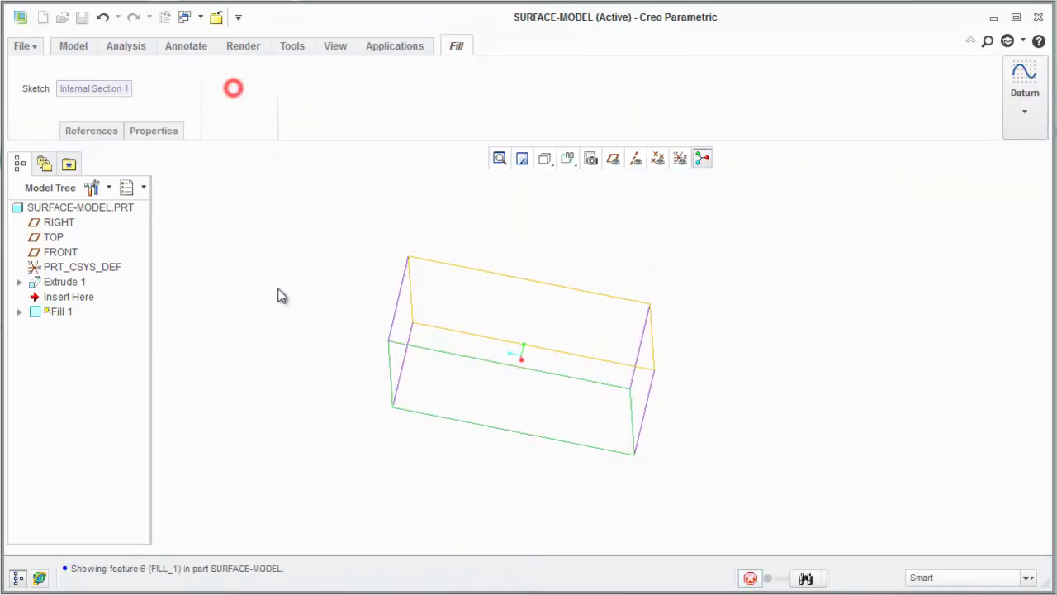
click(727, 234)
key(ctrl+d)
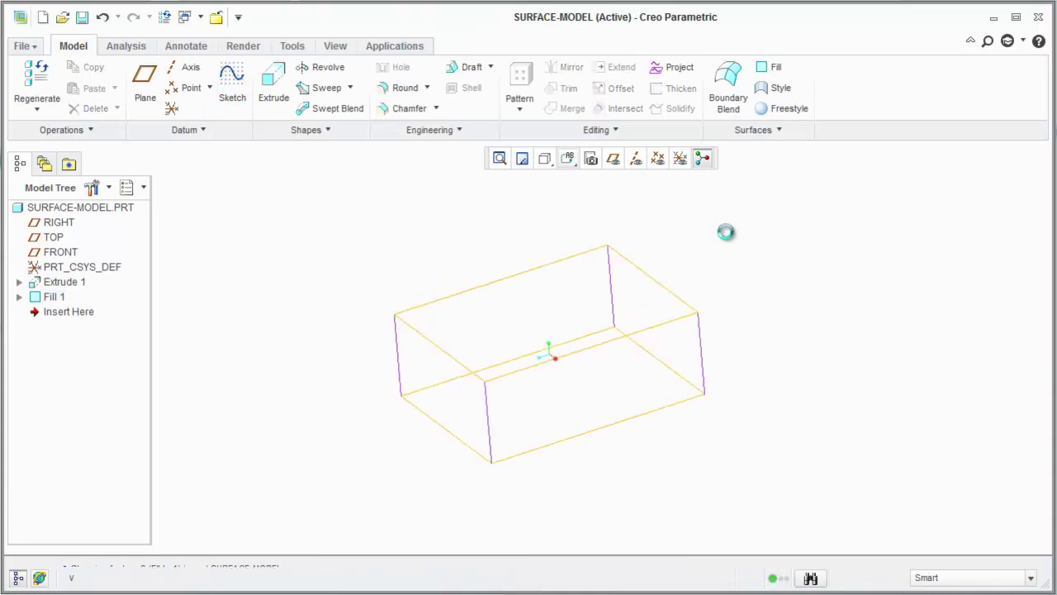
Step: Inspect the filled box in Shading With Edges from another angle, and return to the No Hidden display style
click(544, 159)
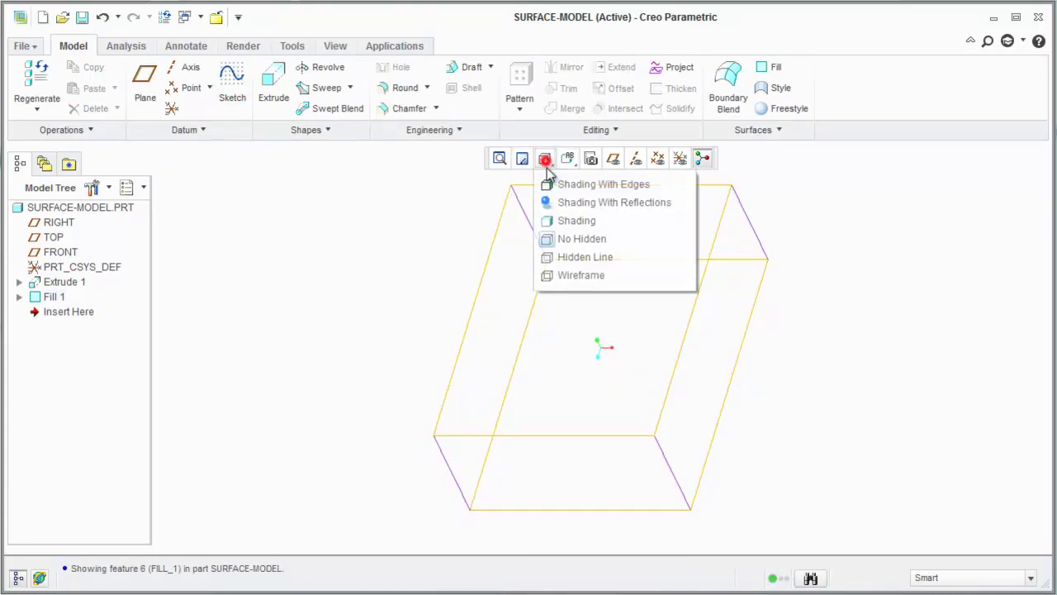
click(551, 187)
mouse_move(333, 387)
middle_down()
mouse_move(342, 366)
mouse_move(304, 379)
mouse_move(336, 377)
middle_up()
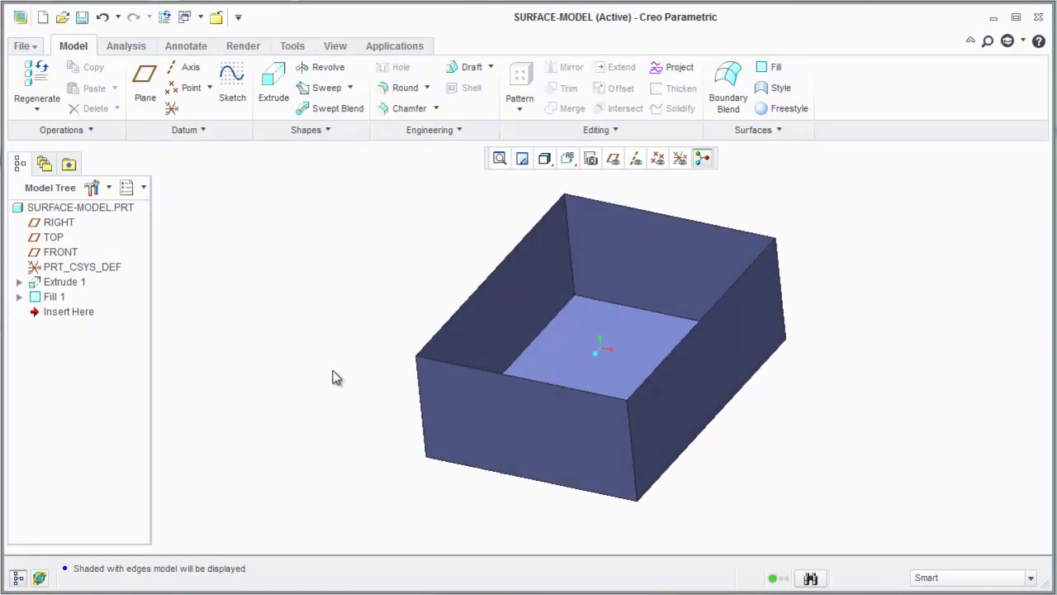
click(545, 158)
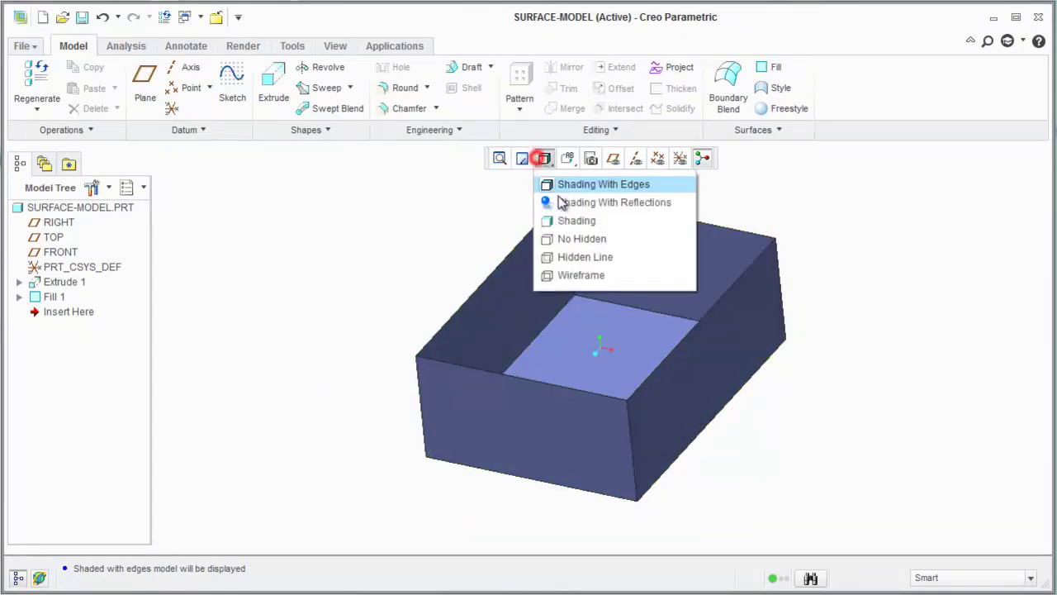
click(552, 238)
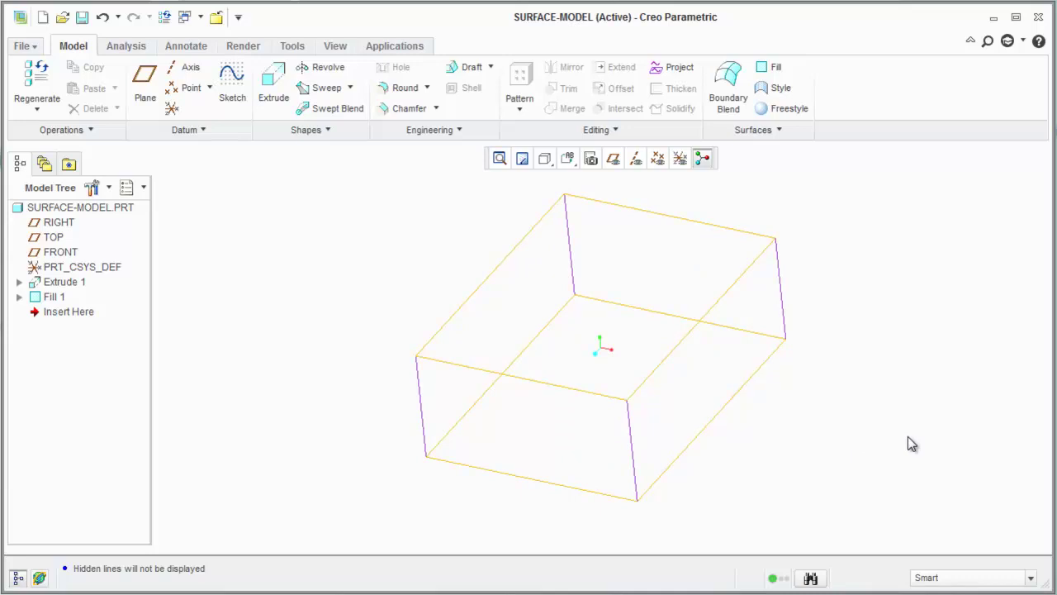
Step: Switch to Shading With Edges and merge the quilt of the Fill surface with the quilt of the extruded side walls
click(545, 159)
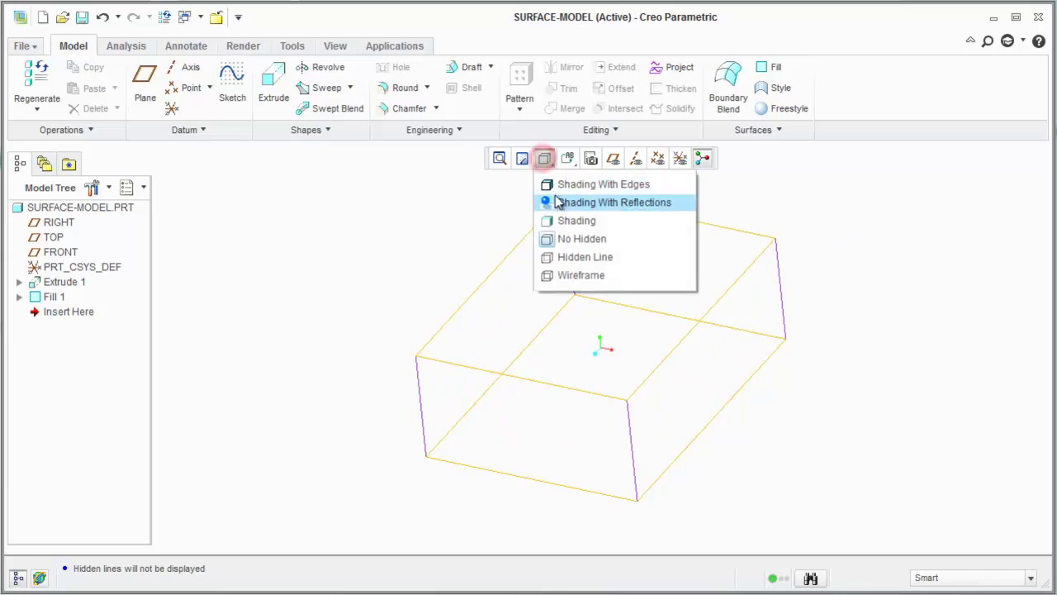
click(560, 184)
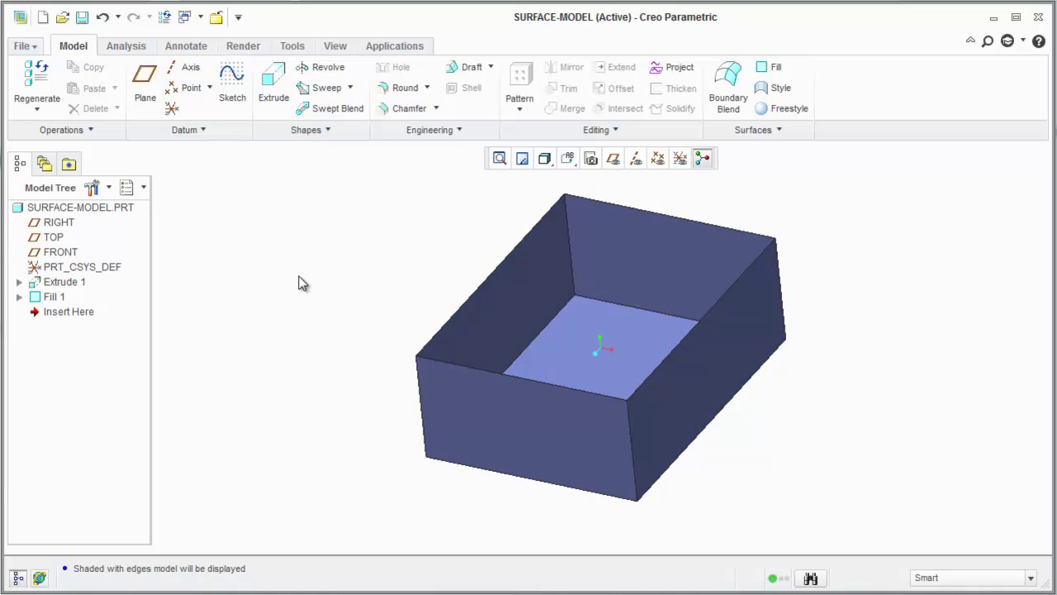
click(579, 327)
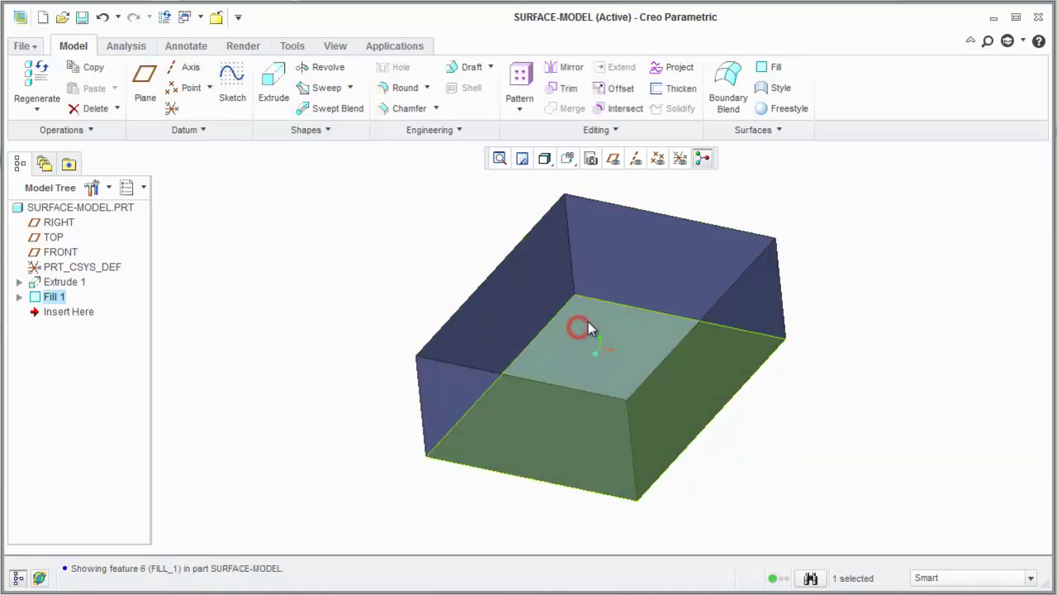
click(588, 324)
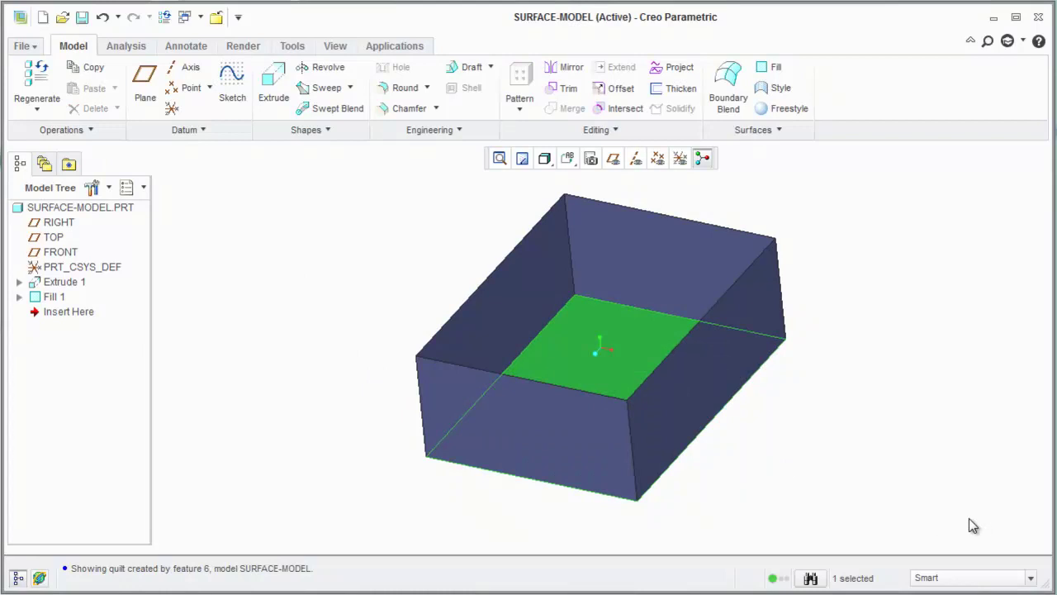
ctrl+click(725, 252)
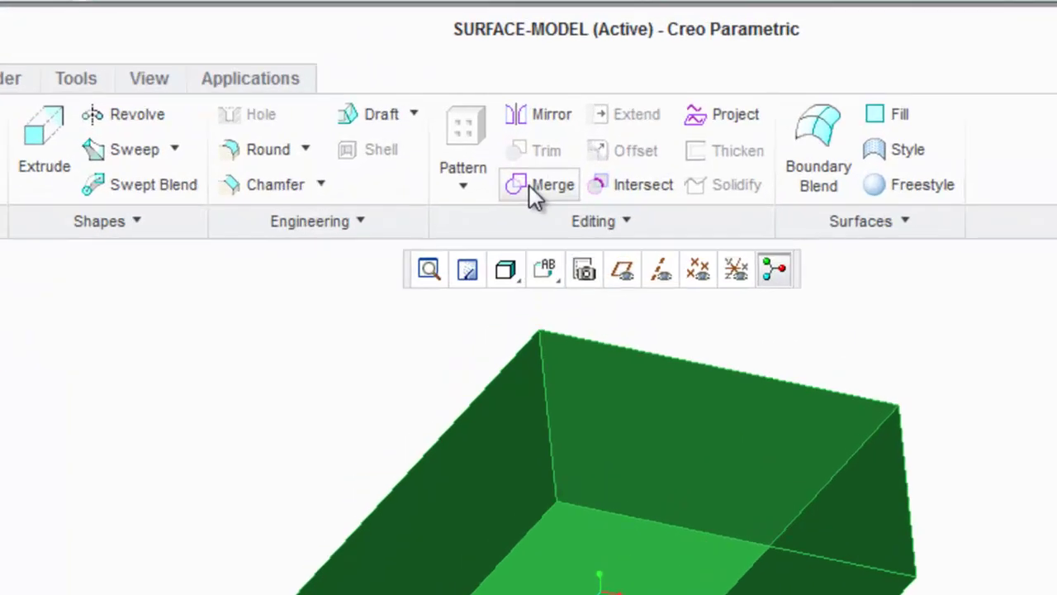
click(532, 186)
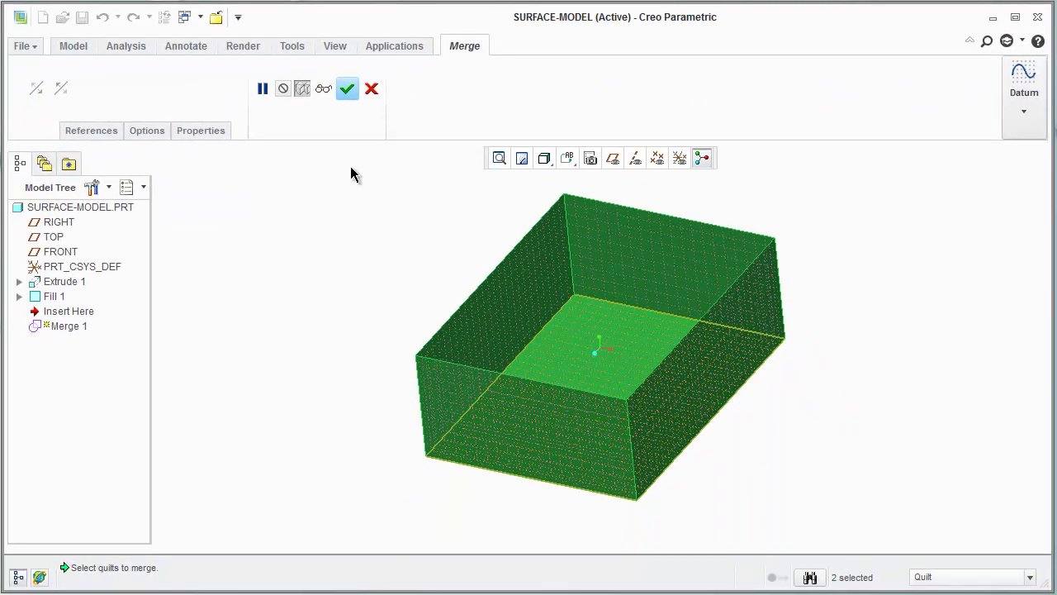
click(347, 88)
click(322, 321)
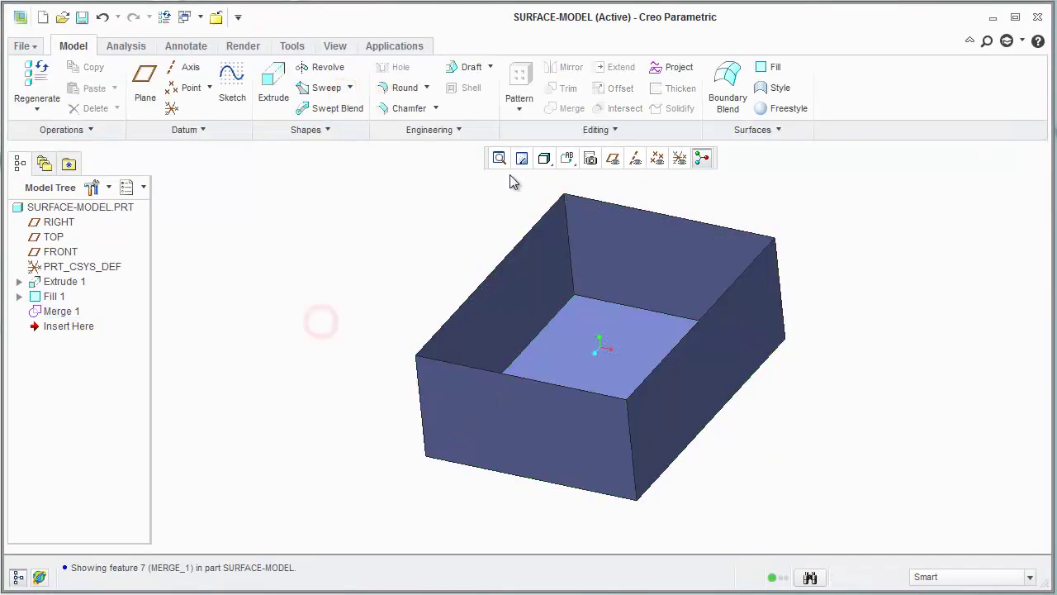
Step: Switch the display style to No Hidden to examine the edges of the merged quilt
click(544, 158)
click(389, 256)
click(544, 158)
click(548, 240)
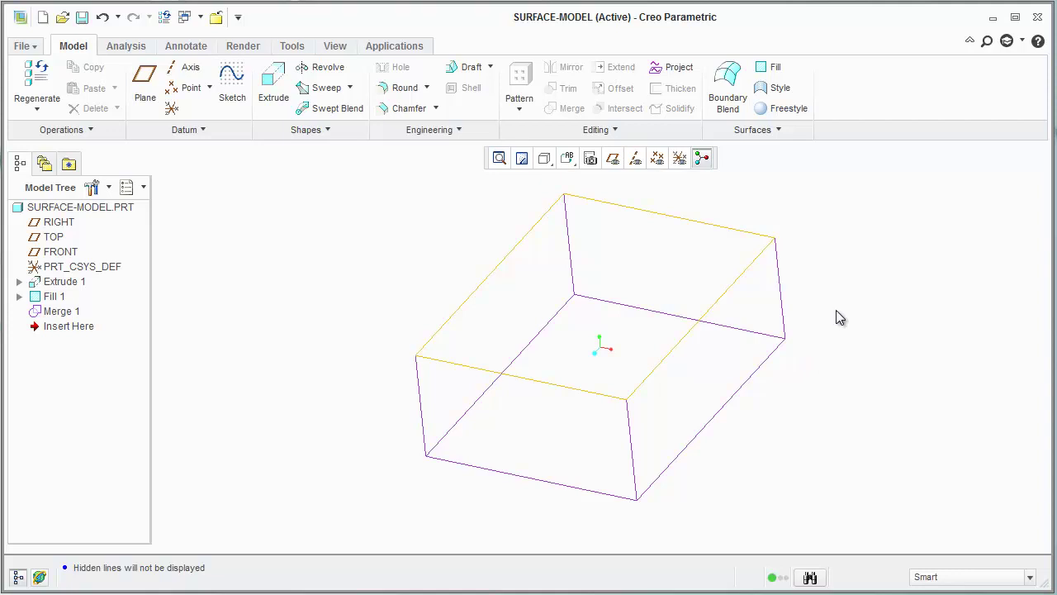
Step: Select the extruded feature and the Merge 1 feature in turn, check whether Solidify is available, and clear the selection
click(758, 309)
click(756, 308)
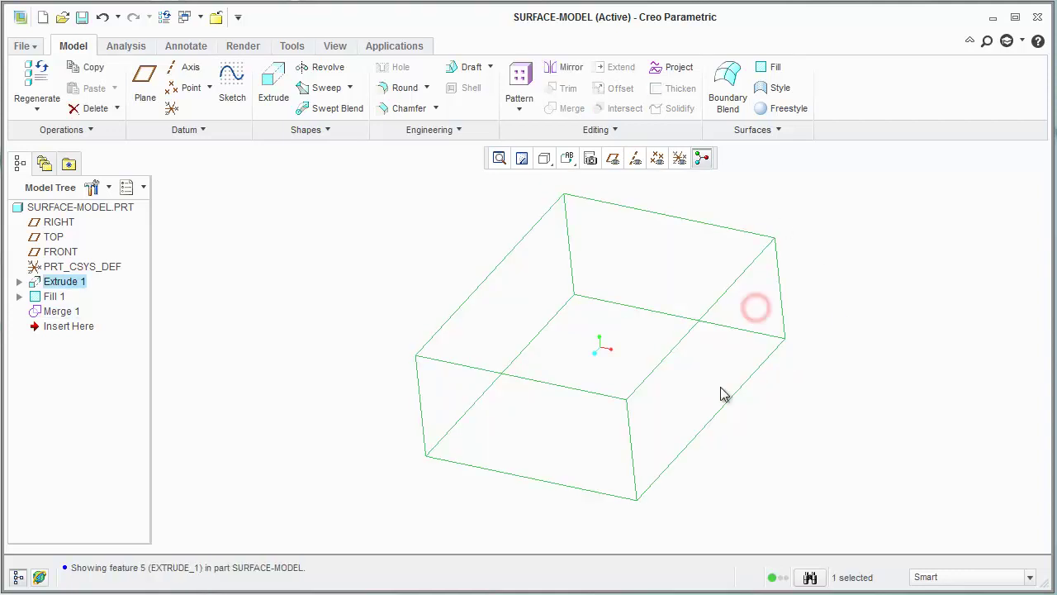
click(71, 312)
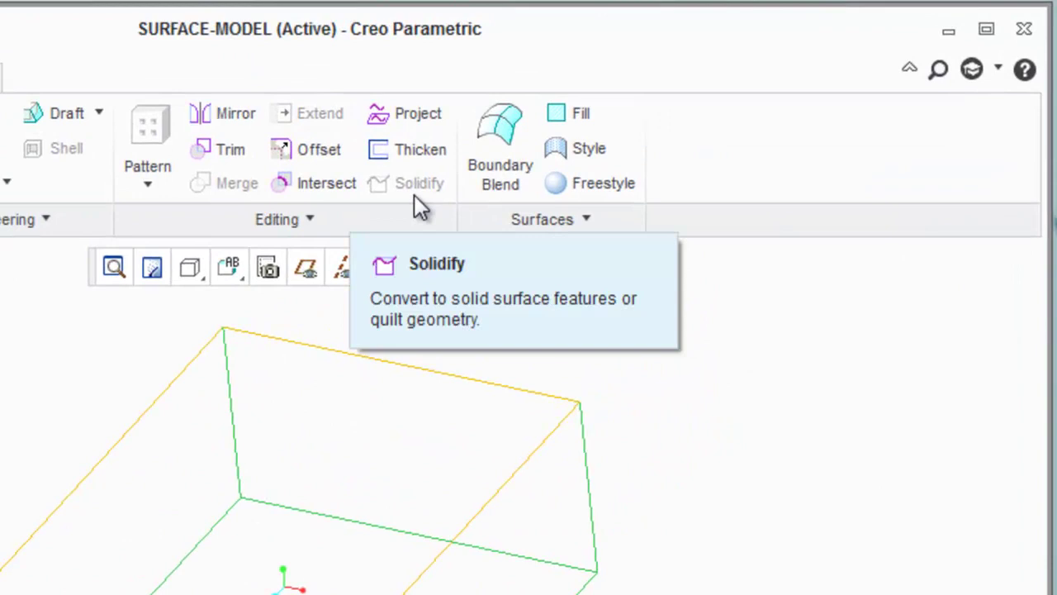
click(377, 278)
Step: View the merged surface in Shading With Edges from another angle
click(189, 267)
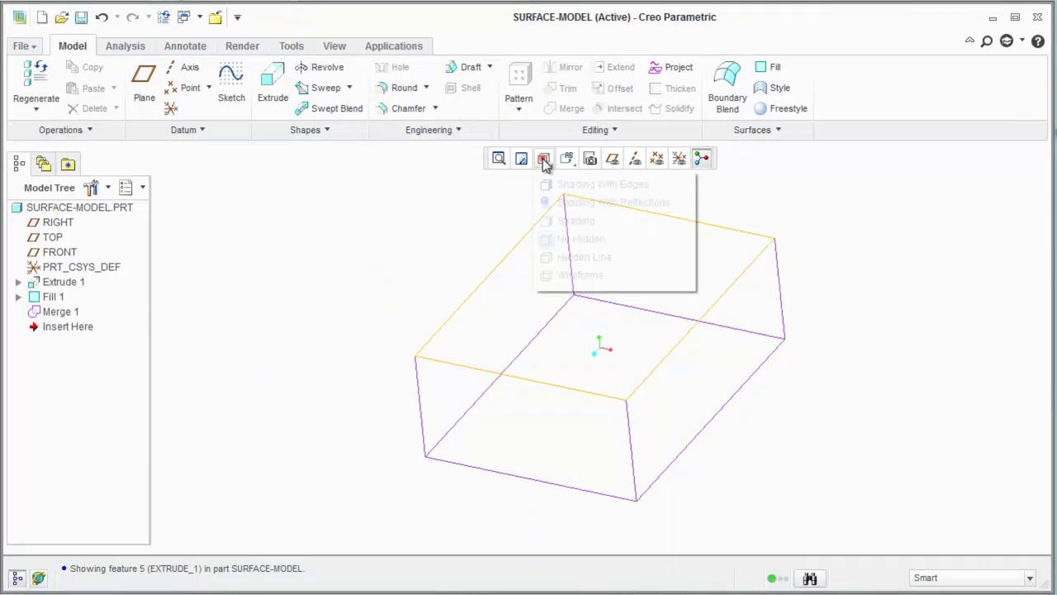
click(559, 186)
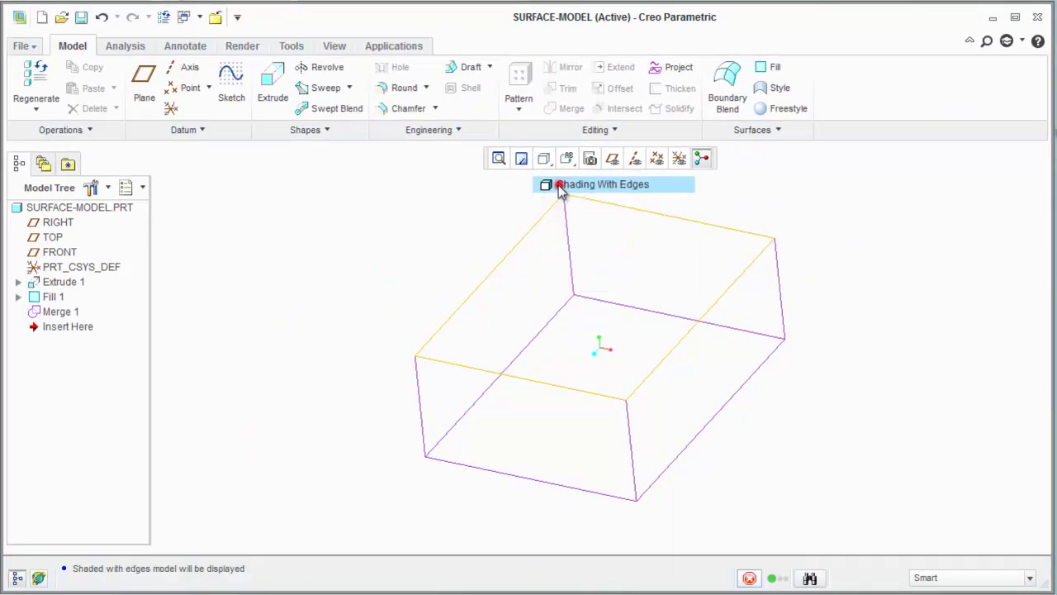
mouse_move(436, 429)
middle_down()
mouse_move(349, 422)
mouse_move(326, 392)
mouse_move(332, 326)
middle_up()
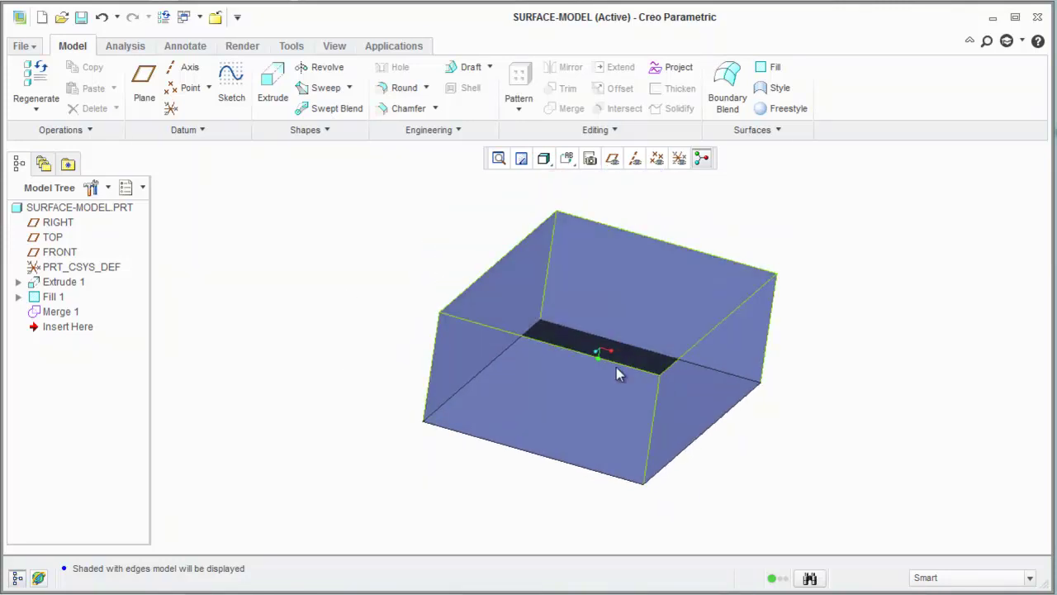
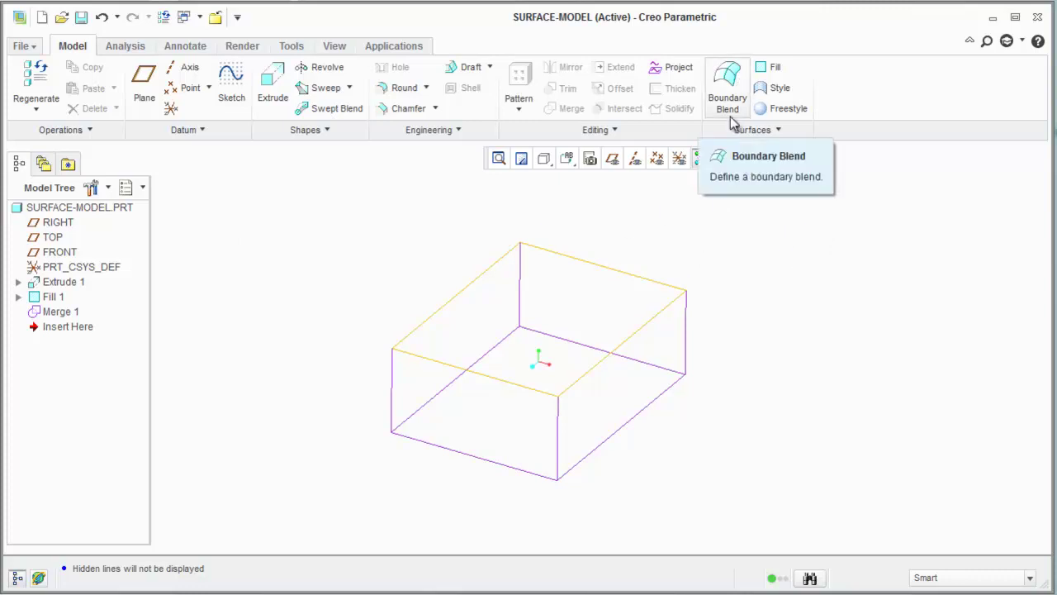
Step: Start a Fill surface whose internal sketch lies on a new datum plane through the two opposite long edges of the open top
click(763, 68)
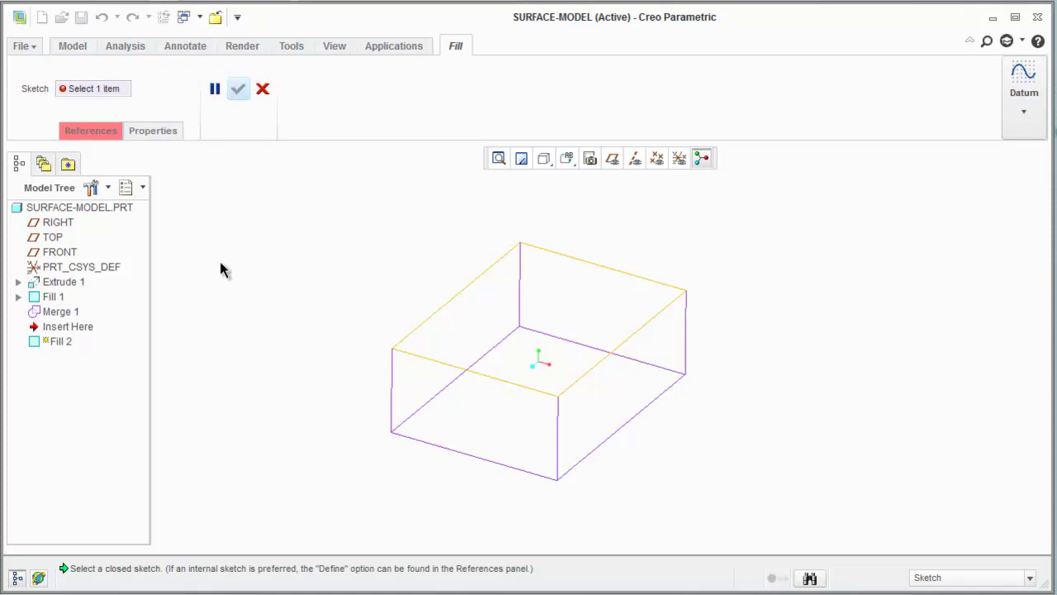
click(100, 133)
click(189, 190)
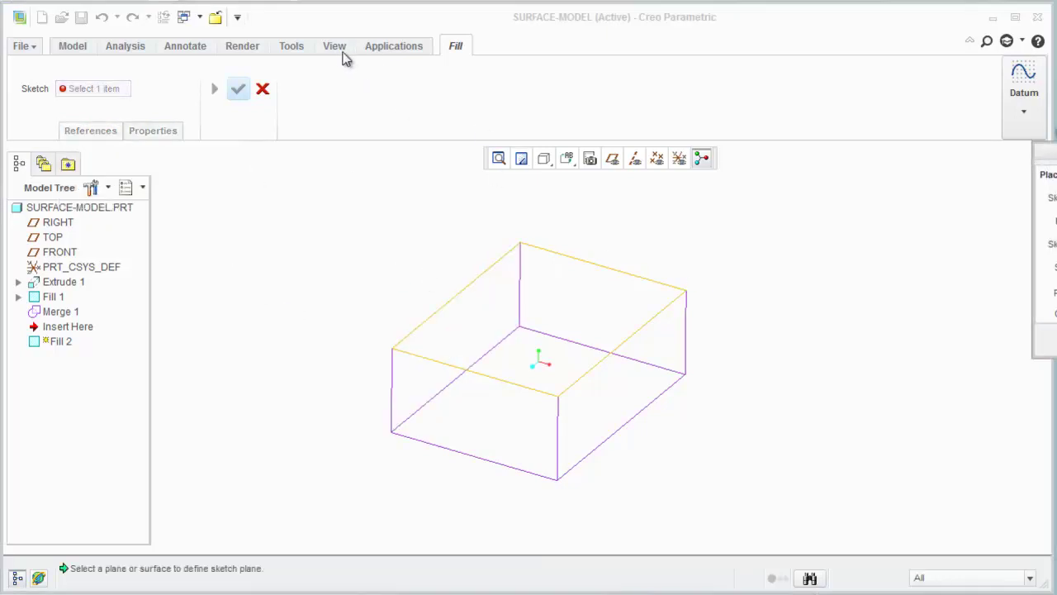
click(80, 48)
click(145, 82)
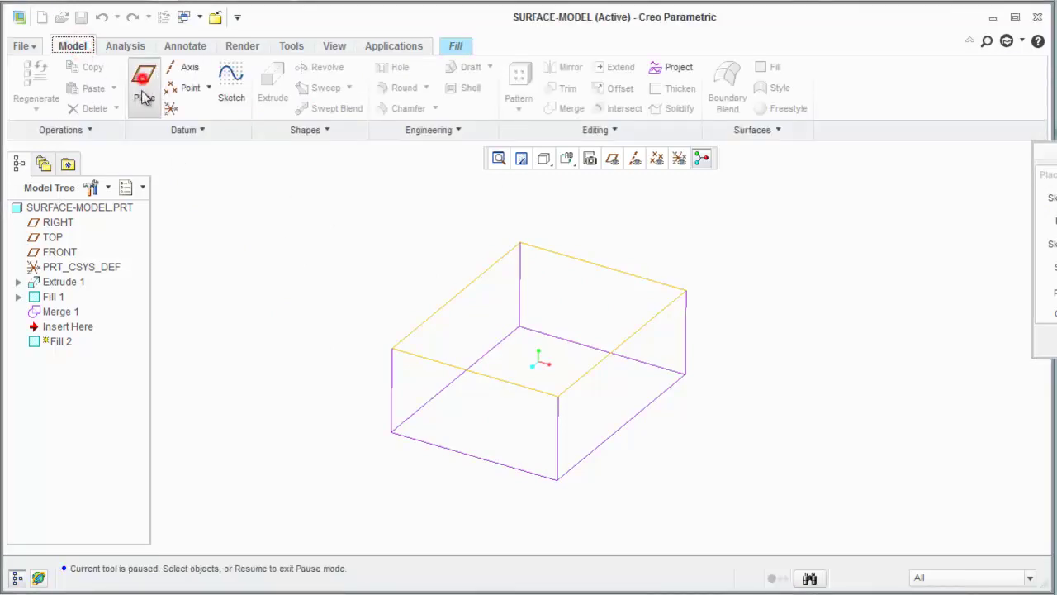
click(479, 278)
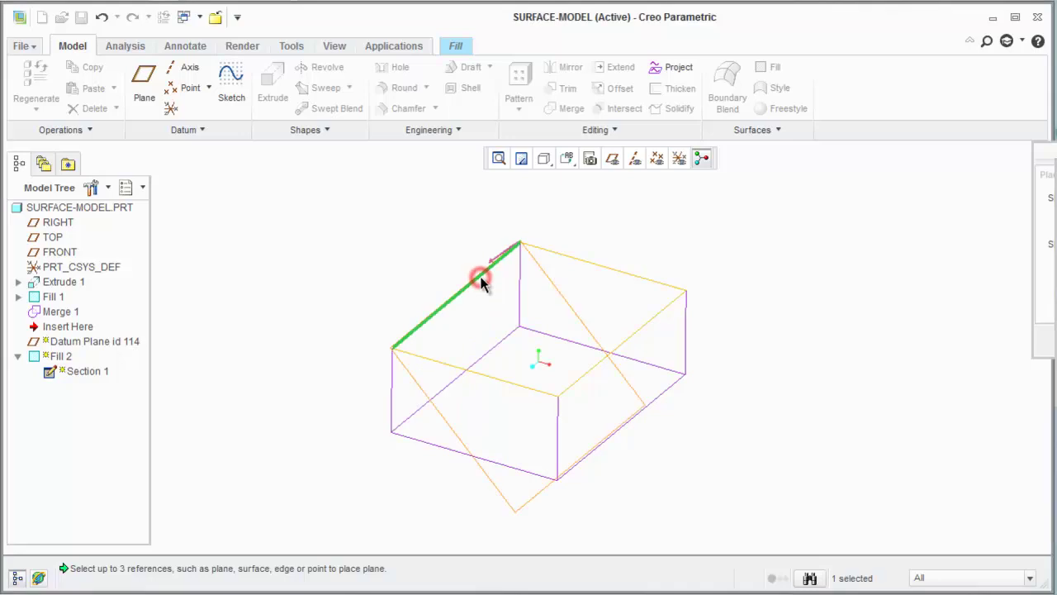
click(646, 328)
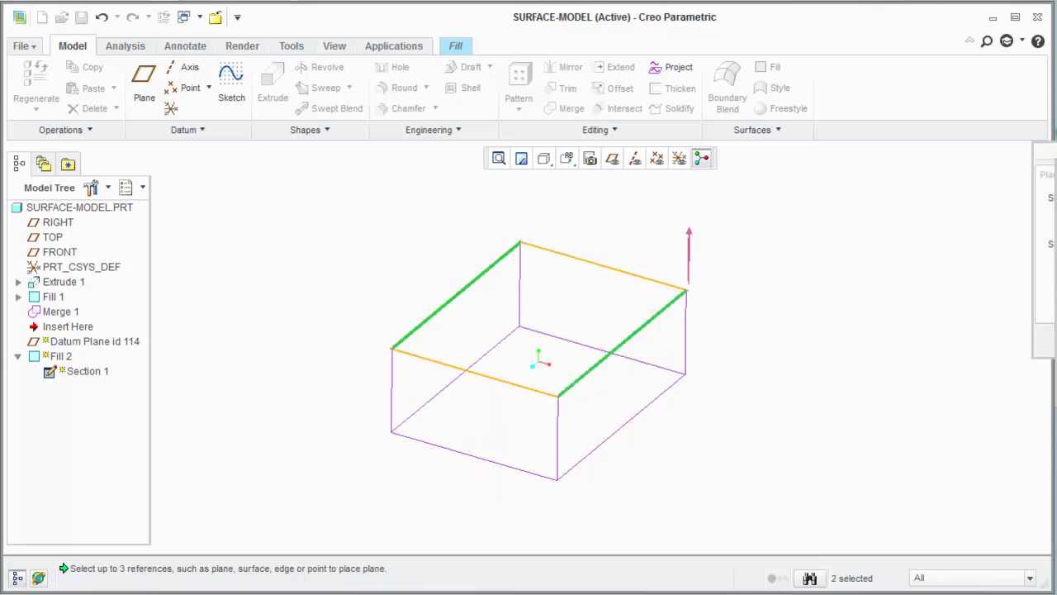
key(Return)
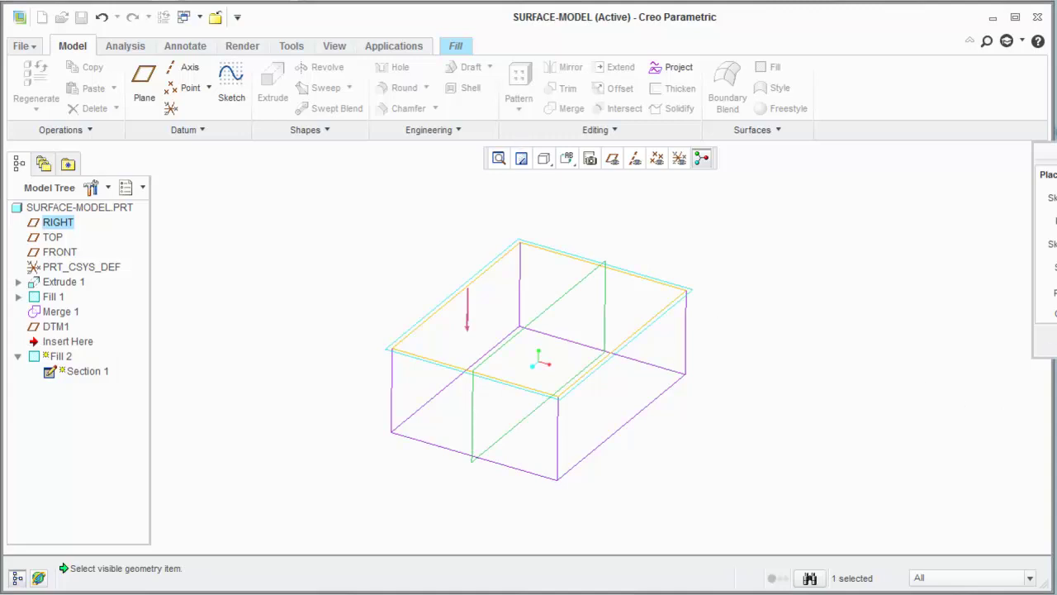
key(Return)
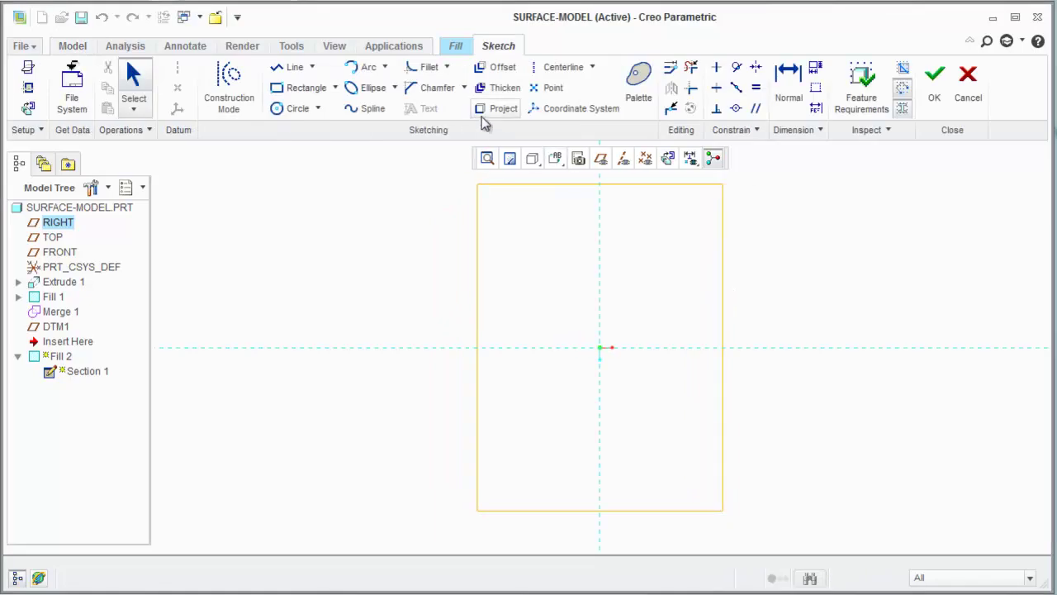
Step: Project the four edges of the open top into the sketch and complete the Fill surface
click(487, 114)
mouse_move(365, 402)
middle_down()
mouse_move(389, 361)
mouse_move(363, 330)
middle_up()
click(504, 283)
click(567, 256)
click(724, 263)
click(587, 322)
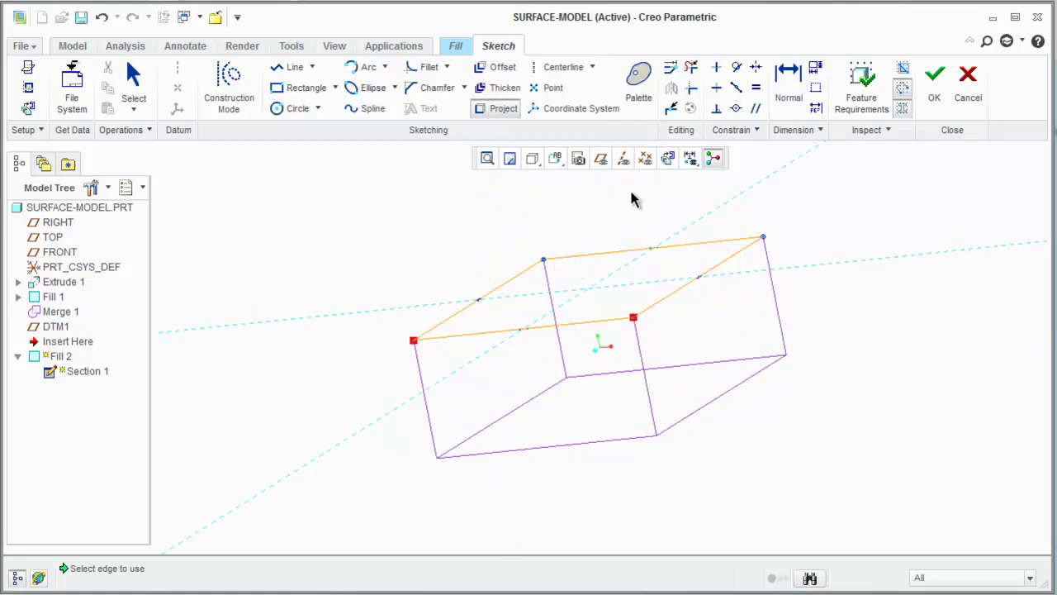
click(934, 82)
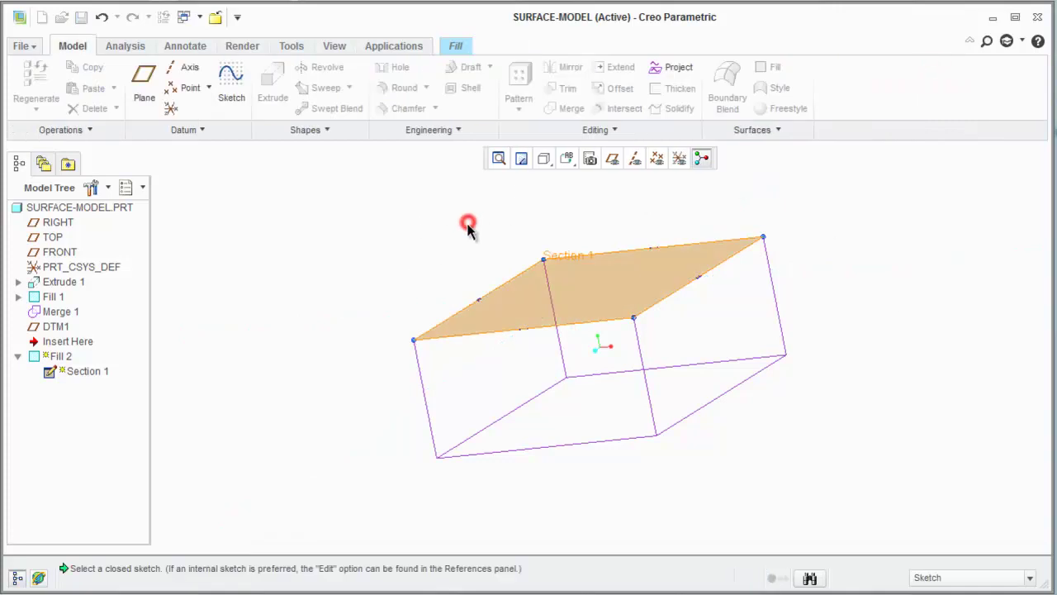
key(ctrl+d)
click(463, 46)
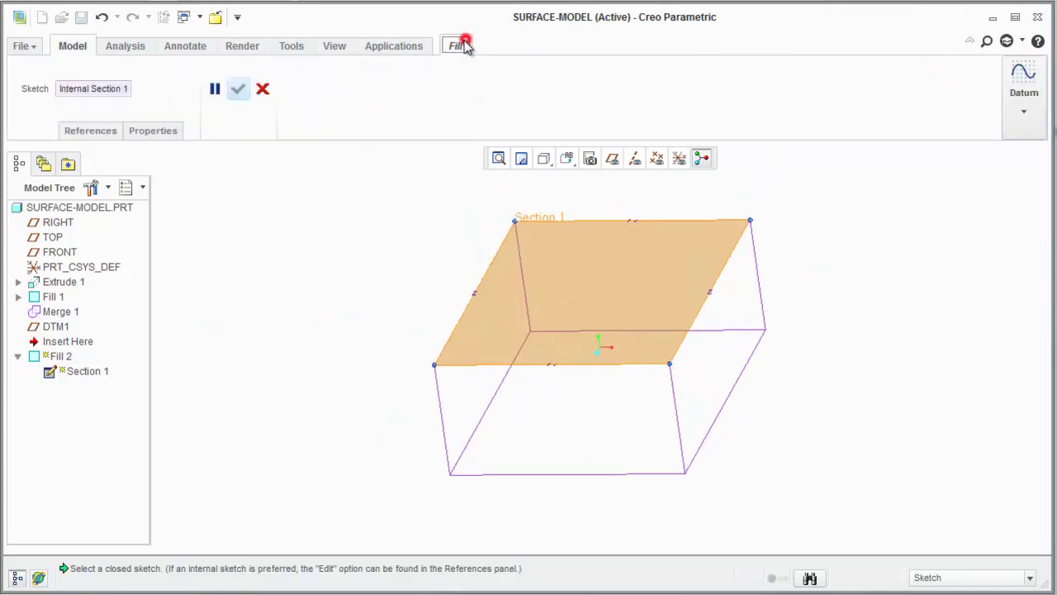
click(240, 88)
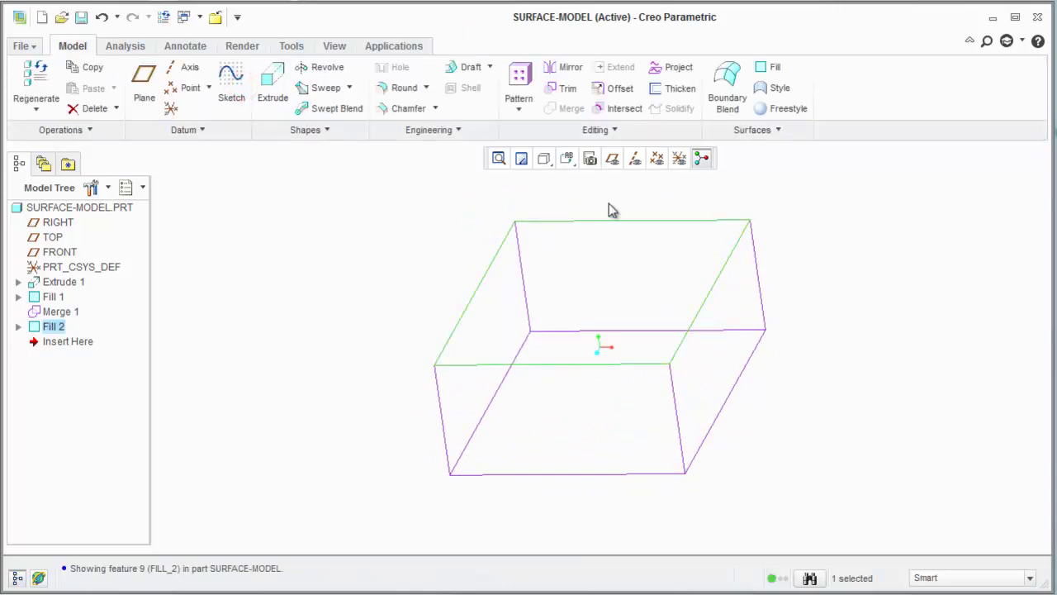
Step: Examine the box in Shading With Edges and No Hidden display styles from several angles, checking the edges around the new Fill surface
click(437, 203)
click(543, 159)
click(553, 185)
mouse_move(330, 352)
middle_down()
mouse_move(366, 377)
mouse_move(329, 387)
middle_up()
click(543, 159)
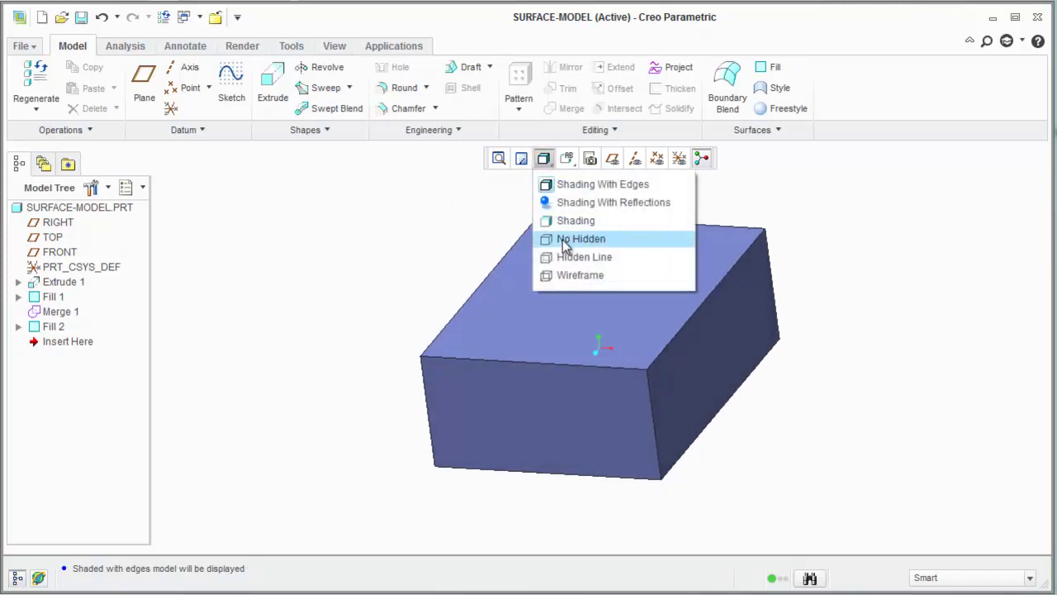
click(559, 239)
middle_drag(303, 351, 369, 326)
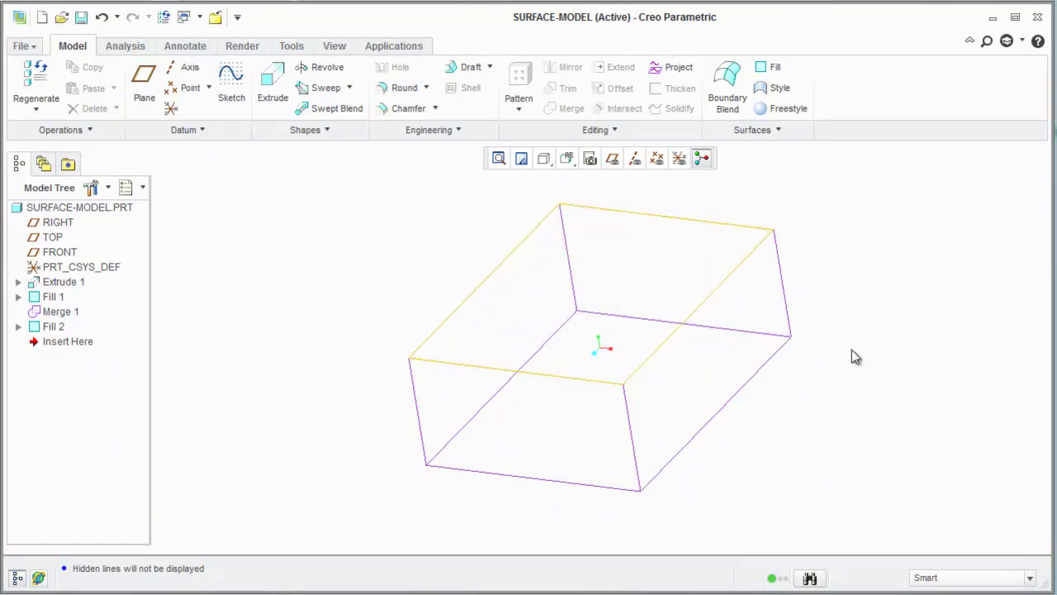
middle_drag(853, 284, 856, 424)
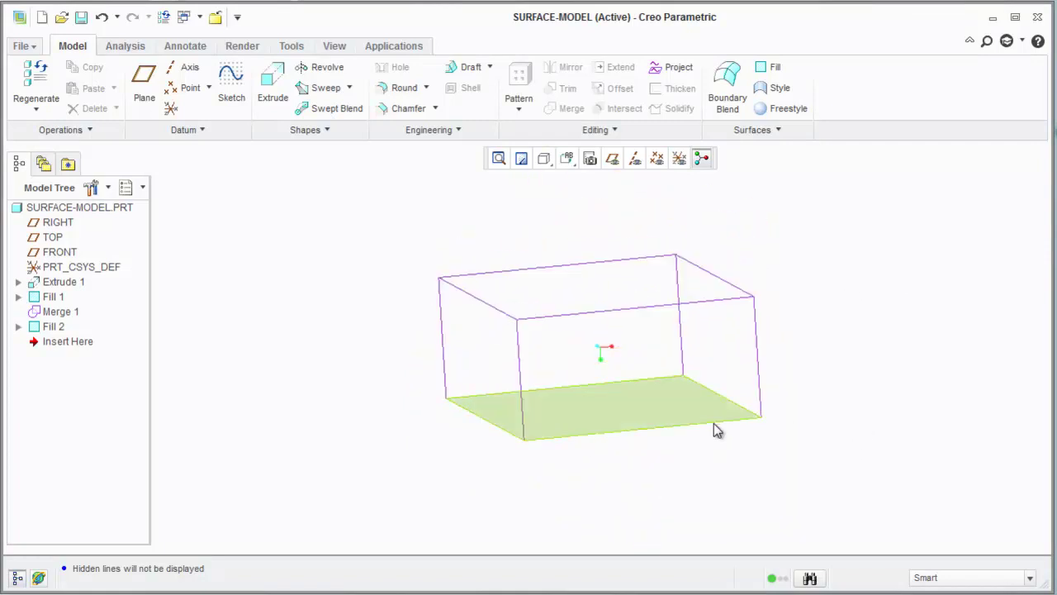
middle_drag(785, 488, 831, 413)
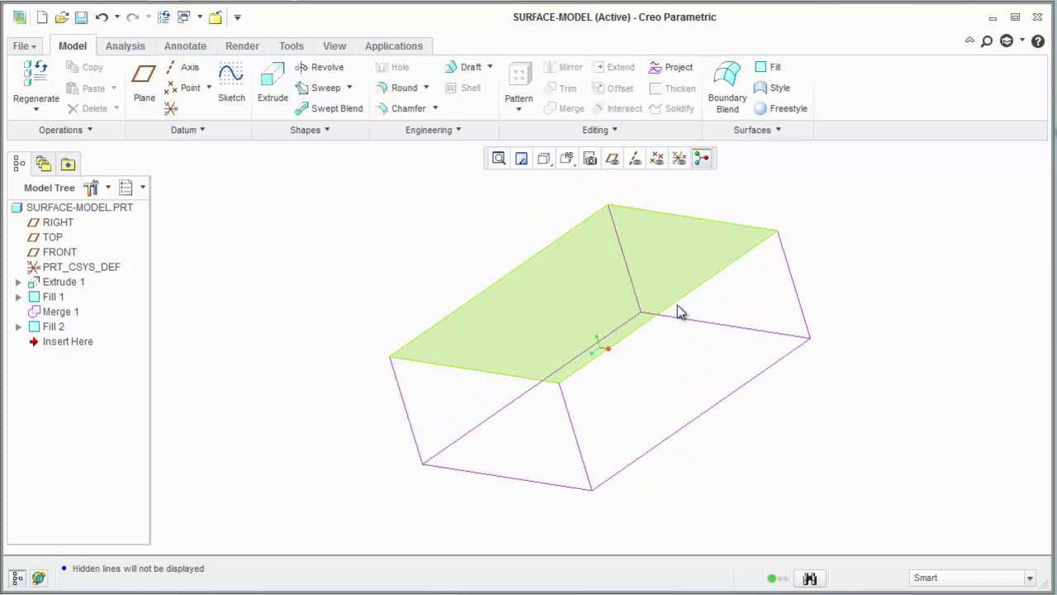
Step: Merge the Merge 1 quilt with the Fill surface that closes the top
click(58, 314)
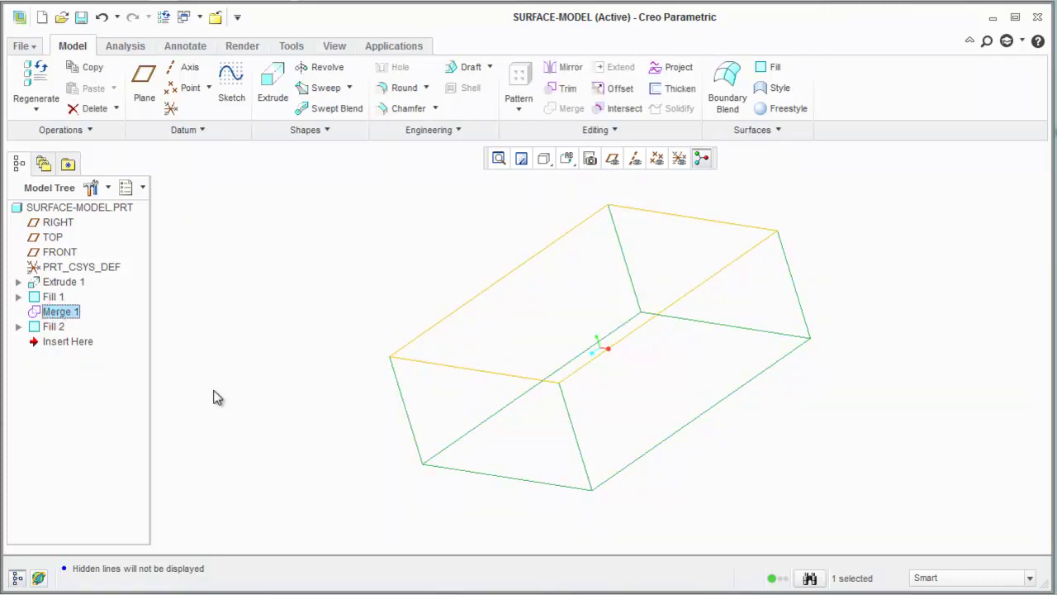
ctrl+click(499, 319)
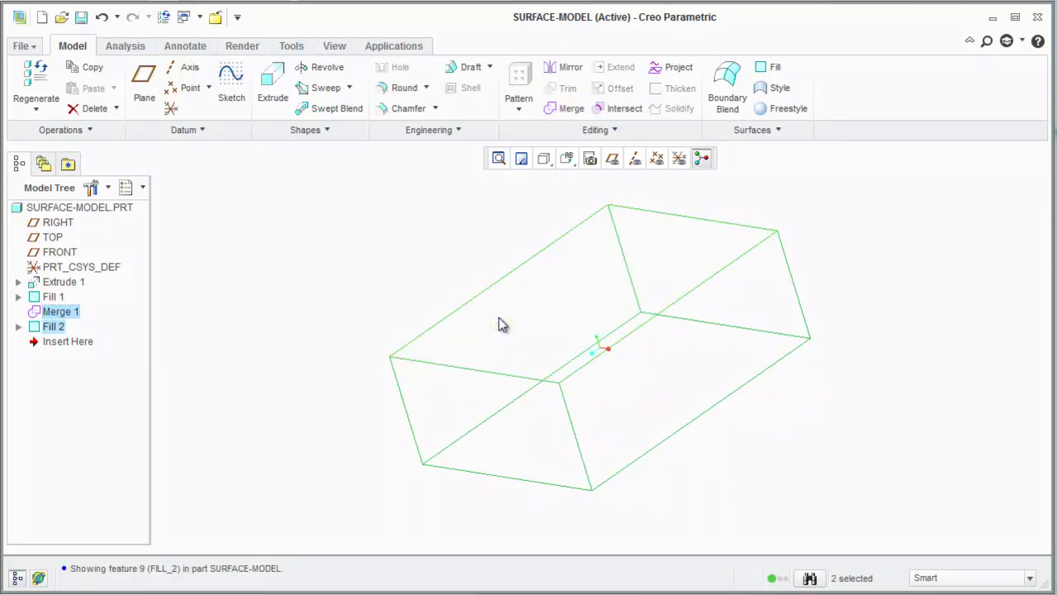
click(569, 109)
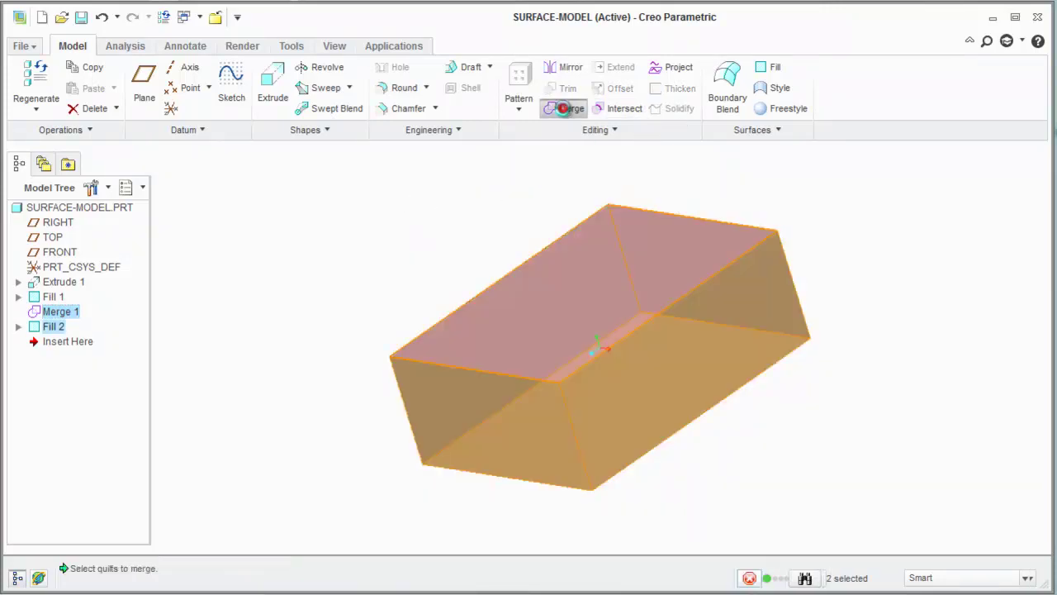
click(346, 88)
mouse_move(307, 273)
middle_down()
mouse_move(314, 300)
mouse_move(344, 328)
mouse_move(339, 315)
mouse_move(330, 329)
middle_up()
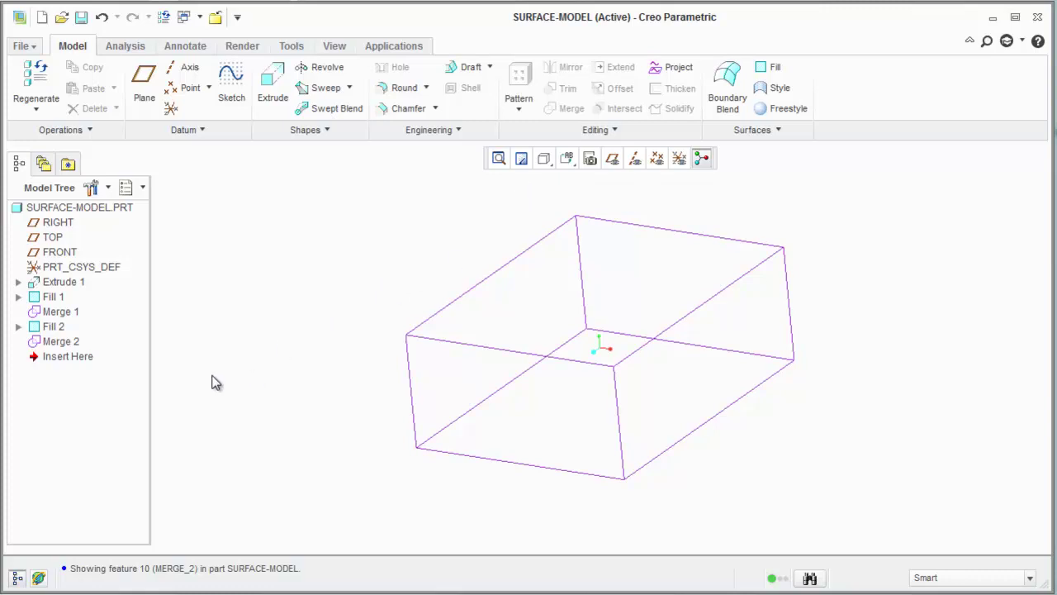
Step: Solidify the closed quilt of the Merge 2 feature
click(59, 341)
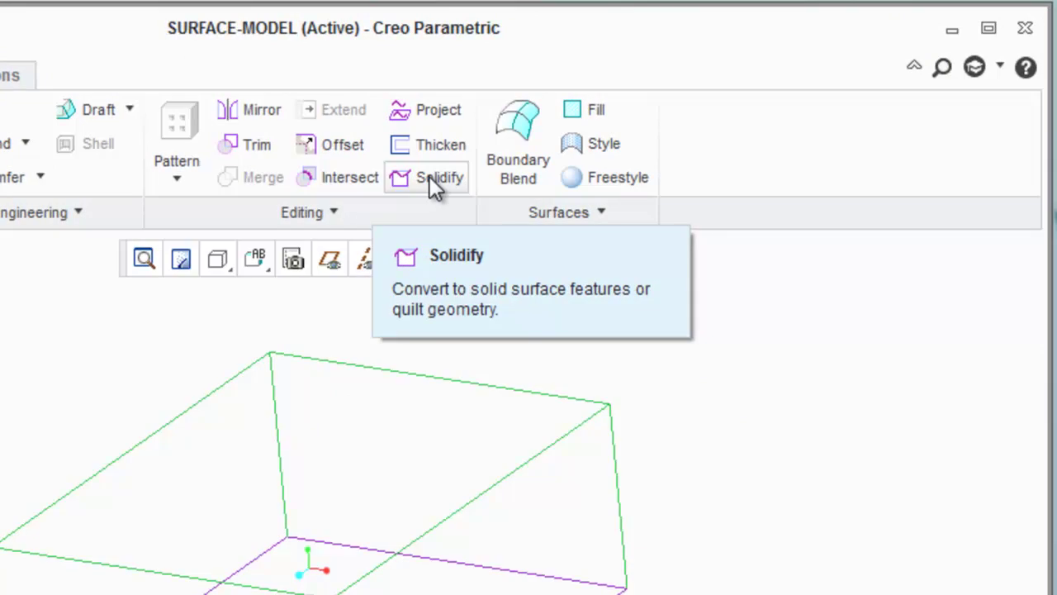
click(430, 176)
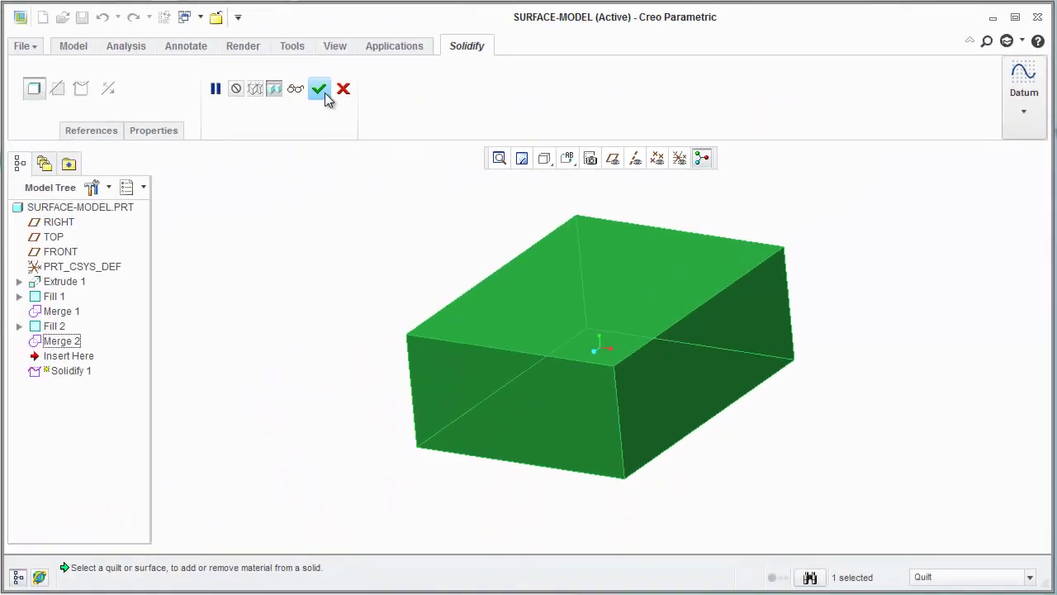
click(314, 89)
mouse_move(241, 347)
middle_down()
mouse_move(377, 439)
mouse_move(350, 430)
mouse_move(345, 440)
middle_up()
Step: Create an X Direction cross-section through the solidified box at an offset of 0.000
click(293, 46)
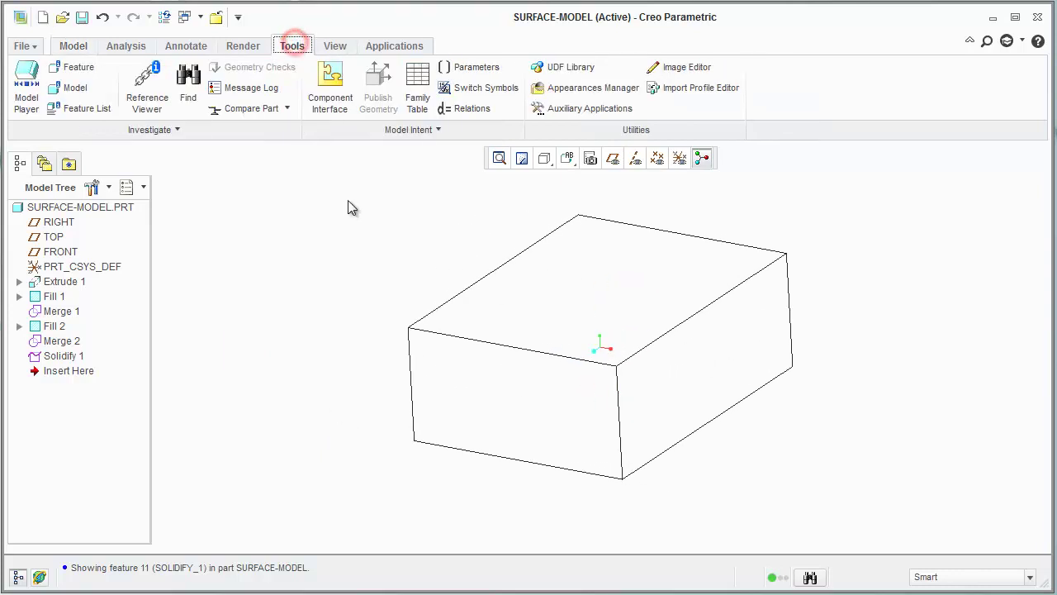
click(335, 46)
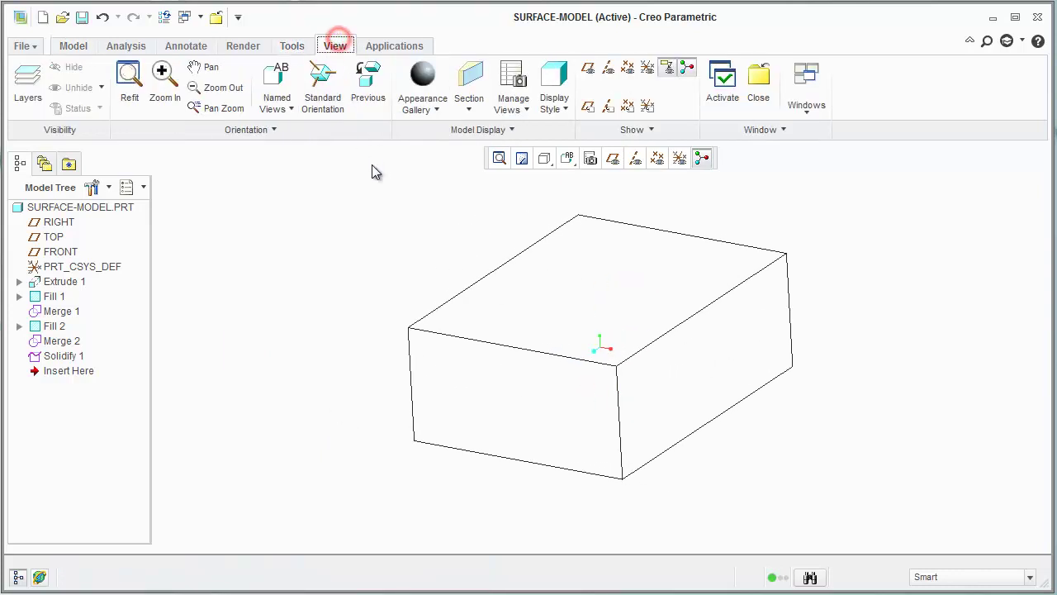
click(468, 106)
click(485, 151)
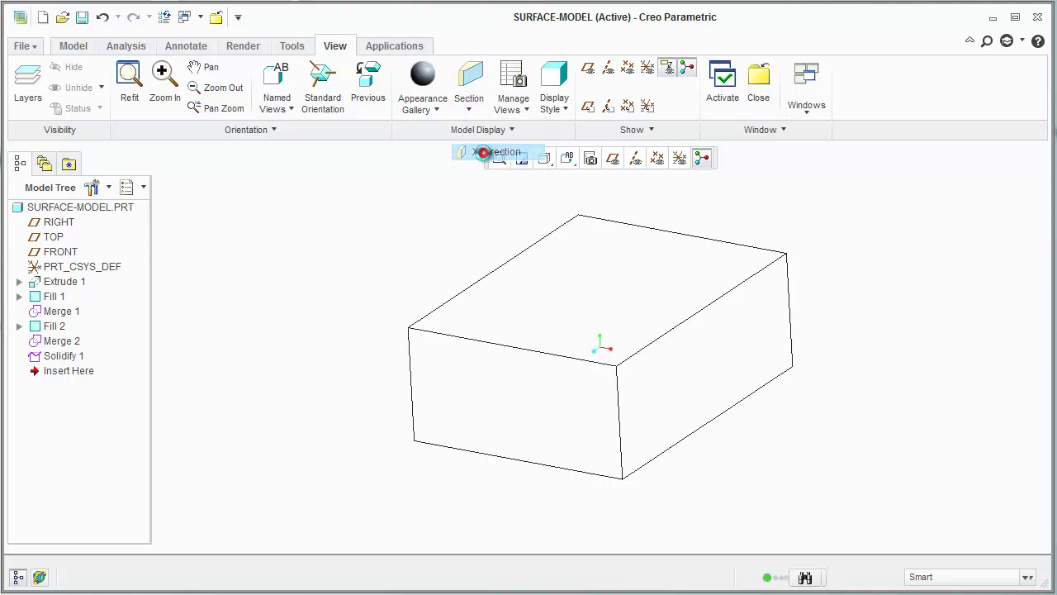
click(484, 90)
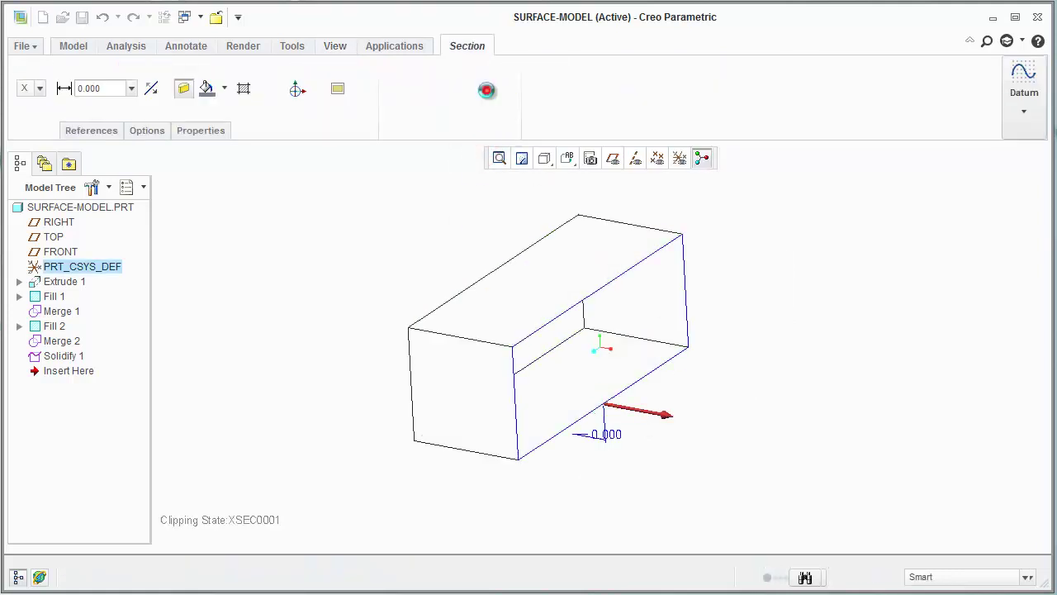
mouse_move(342, 317)
middle_down()
mouse_move(355, 302)
mouse_move(330, 322)
middle_up()
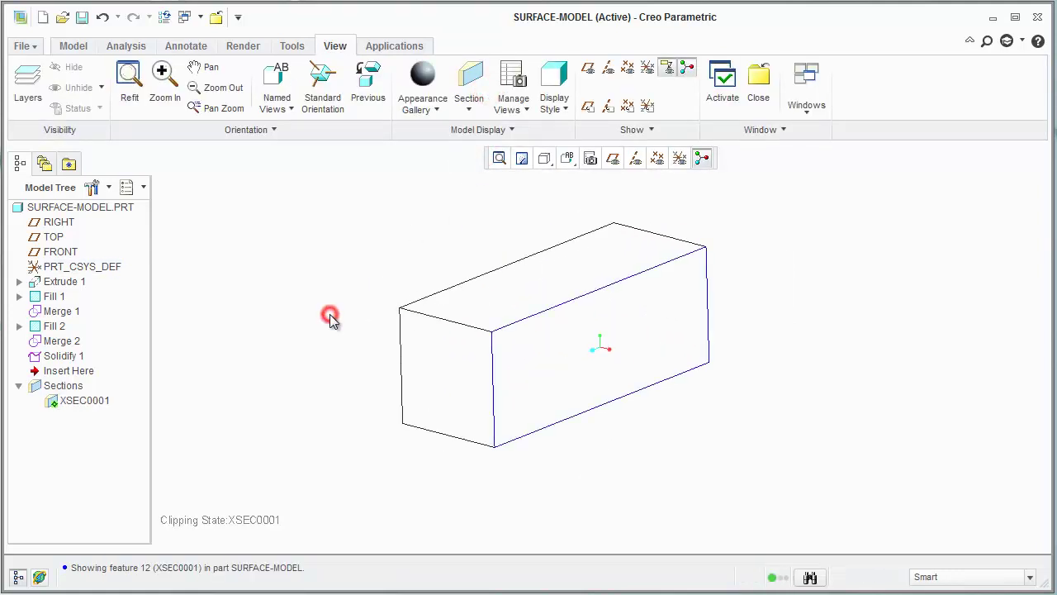
Step: Set the display style to Shading With Edges and show the hatched section of XSEC0001
click(544, 159)
click(557, 184)
middle_drag(356, 328, 334, 322)
right_click(88, 403)
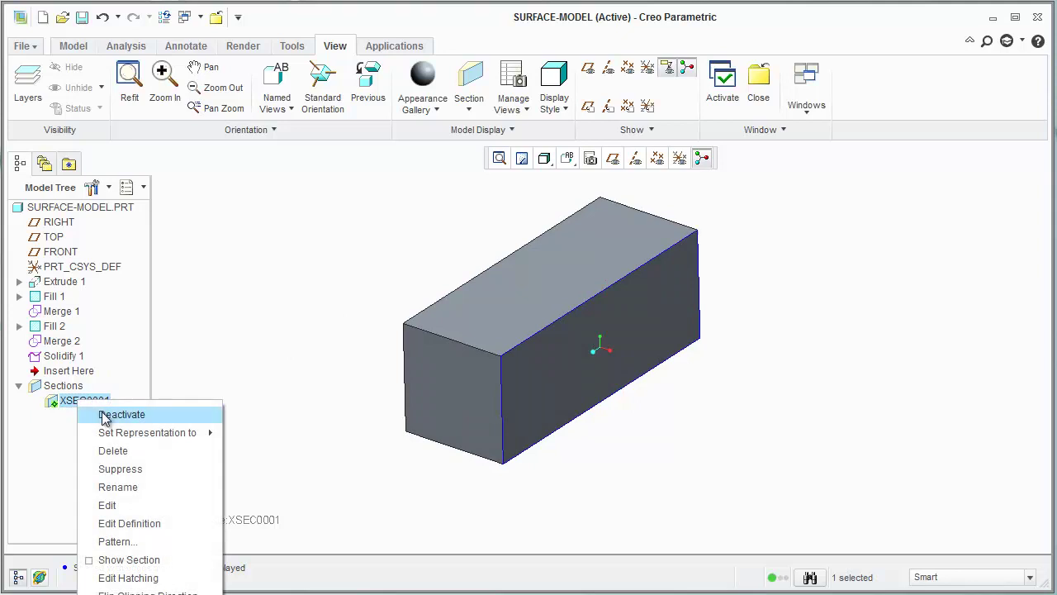
click(107, 562)
mouse_move(286, 446)
middle_down()
mouse_move(280, 429)
mouse_move(625, 491)
mouse_move(614, 471)
middle_up()
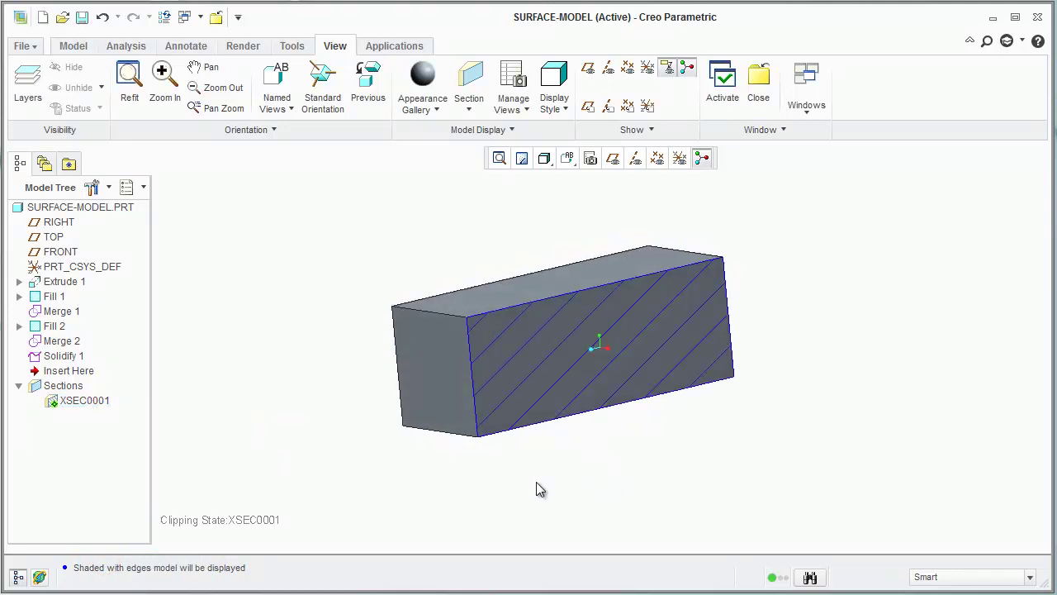
Step: Deactivate the XSEC0001 cross-section and turn off its Show Section display
right_click(91, 405)
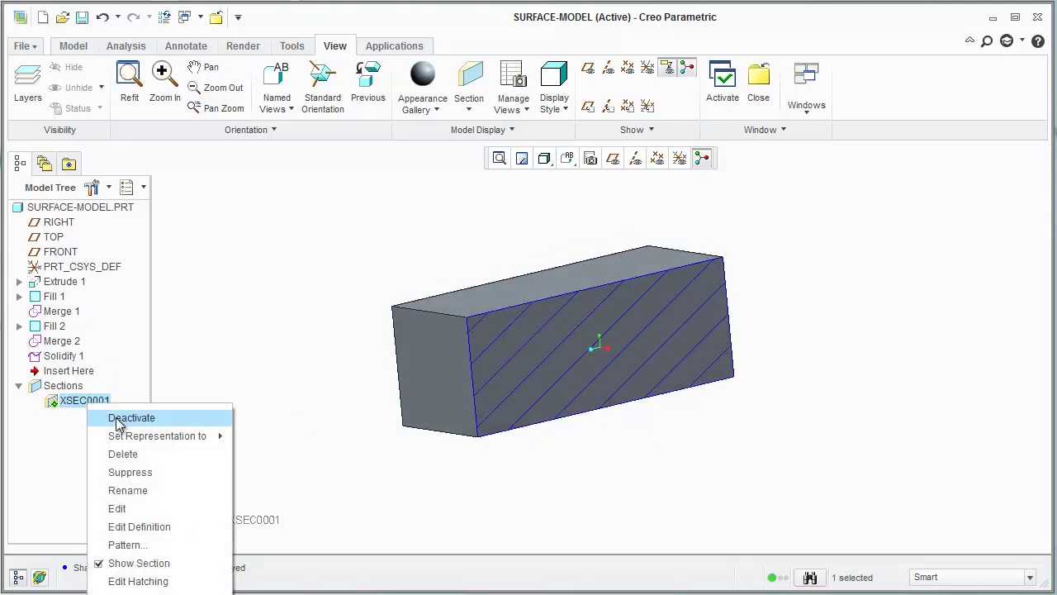
click(117, 415)
right_click(75, 412)
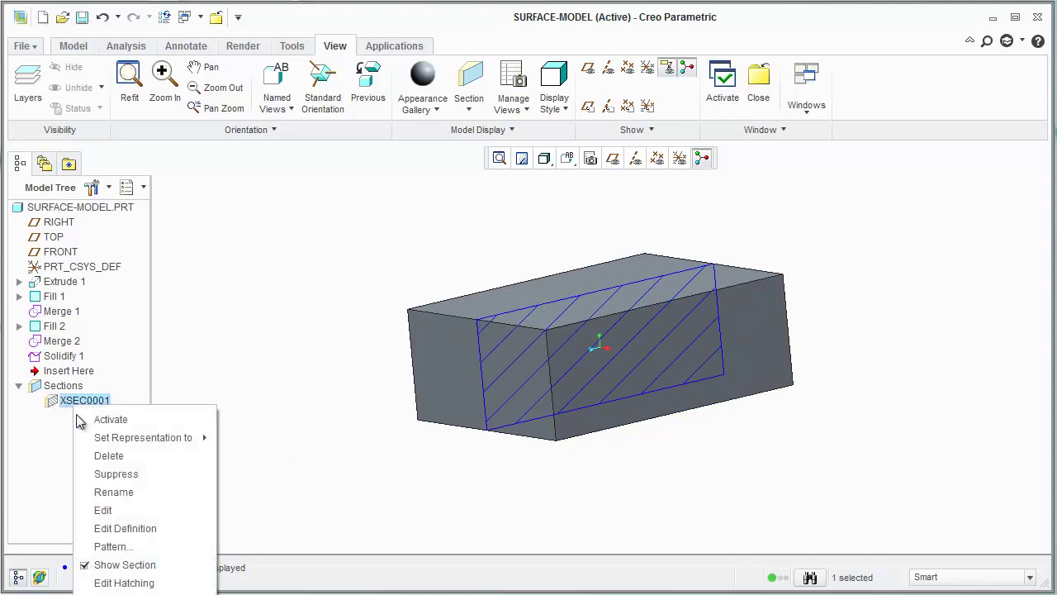
click(124, 567)
mouse_move(278, 349)
middle_down()
mouse_move(295, 329)
mouse_move(328, 359)
mouse_move(303, 347)
middle_up()
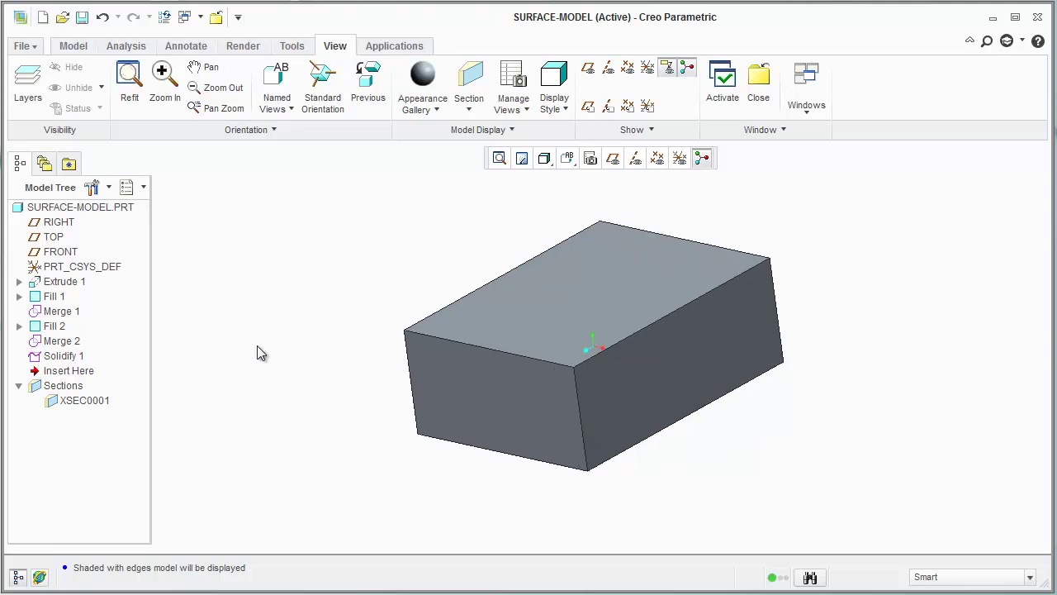
Step: Start an Extrude feature as a surface with its sketch on the top face of the box
click(73, 46)
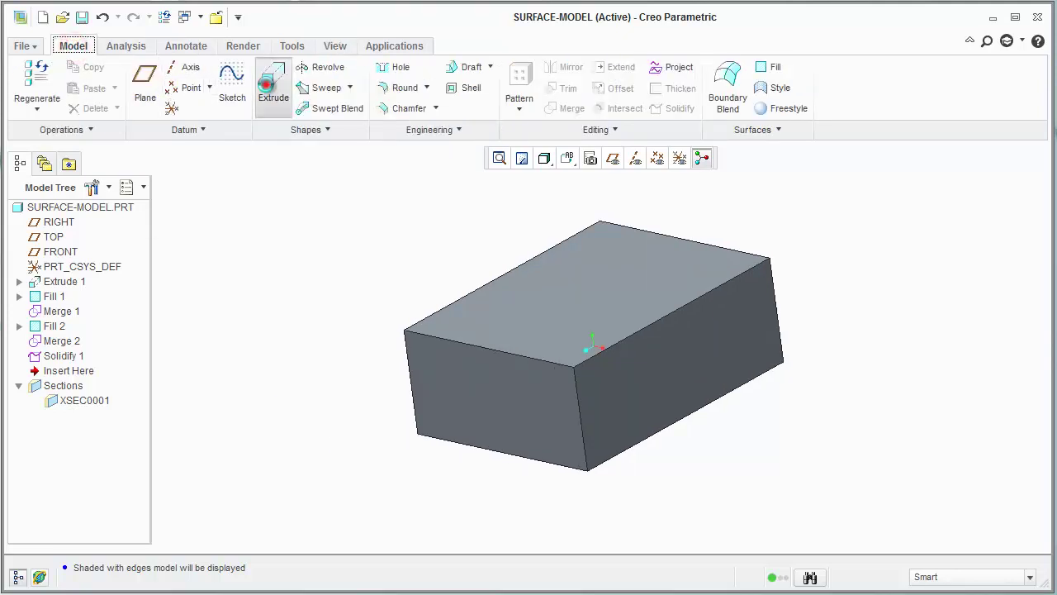
click(274, 82)
click(51, 94)
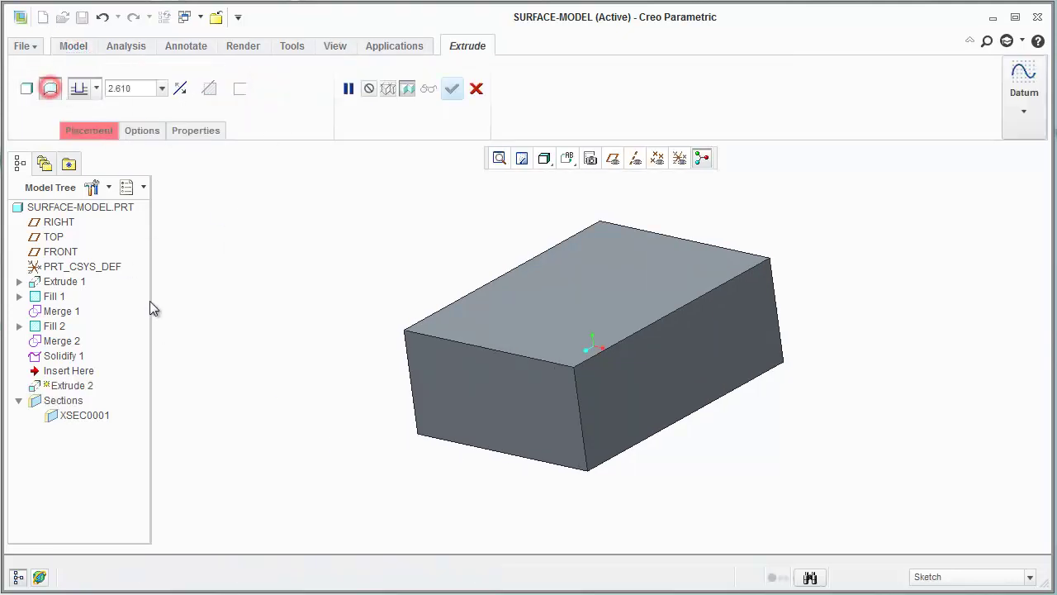
click(605, 294)
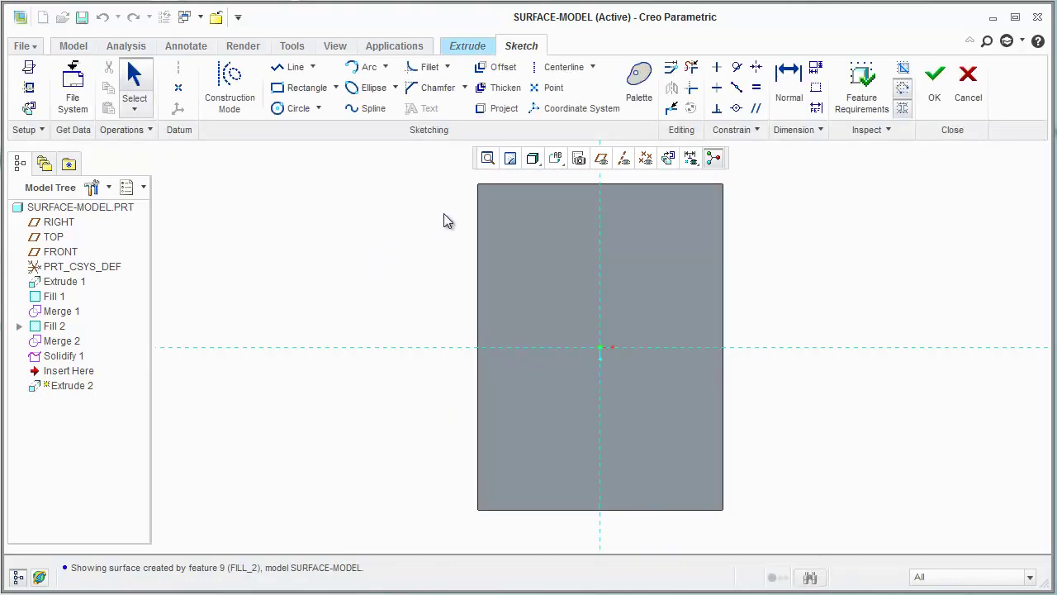
Step: Draw a horizontal and a vertical centerline through the sketch origin
click(562, 67)
click(600, 348)
click(642, 349)
click(599, 398)
click(600, 316)
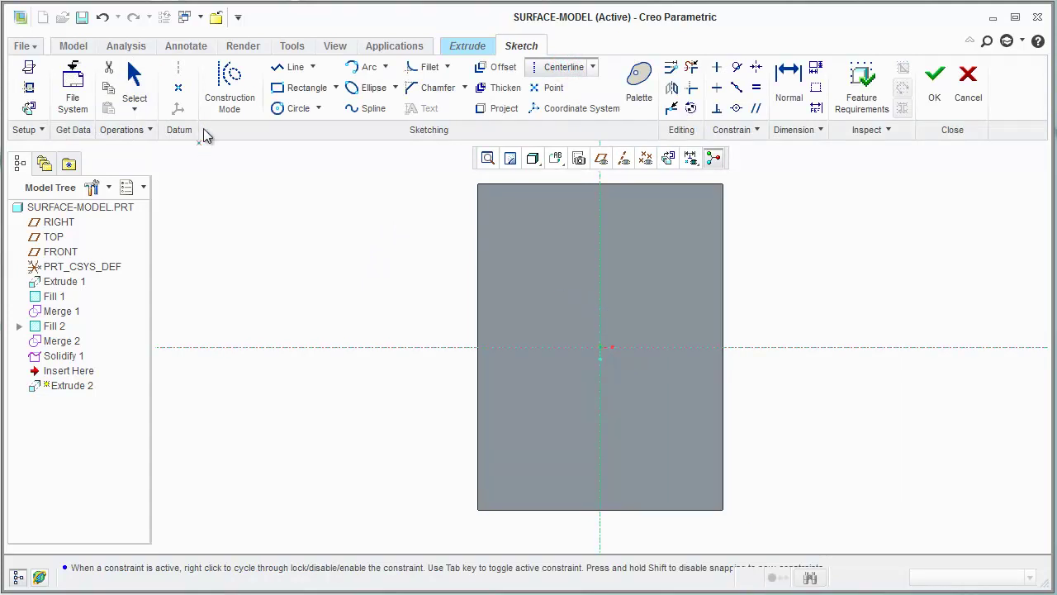
Step: Sketch a rectangle symmetric about both centerlines on the box's top face and extrude it as a surface to a depth of 2.000
click(281, 87)
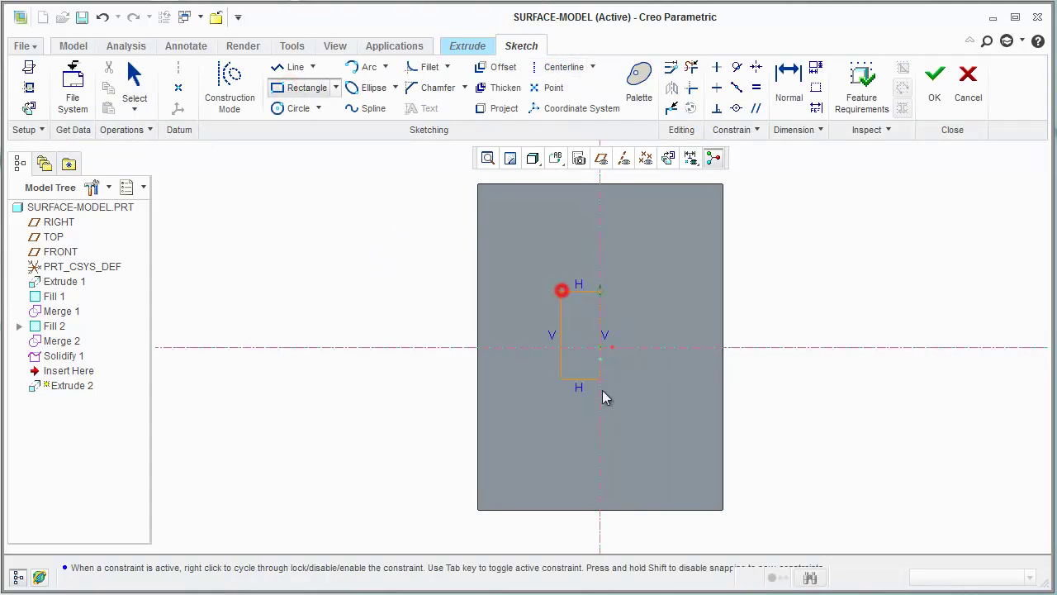
click(653, 401)
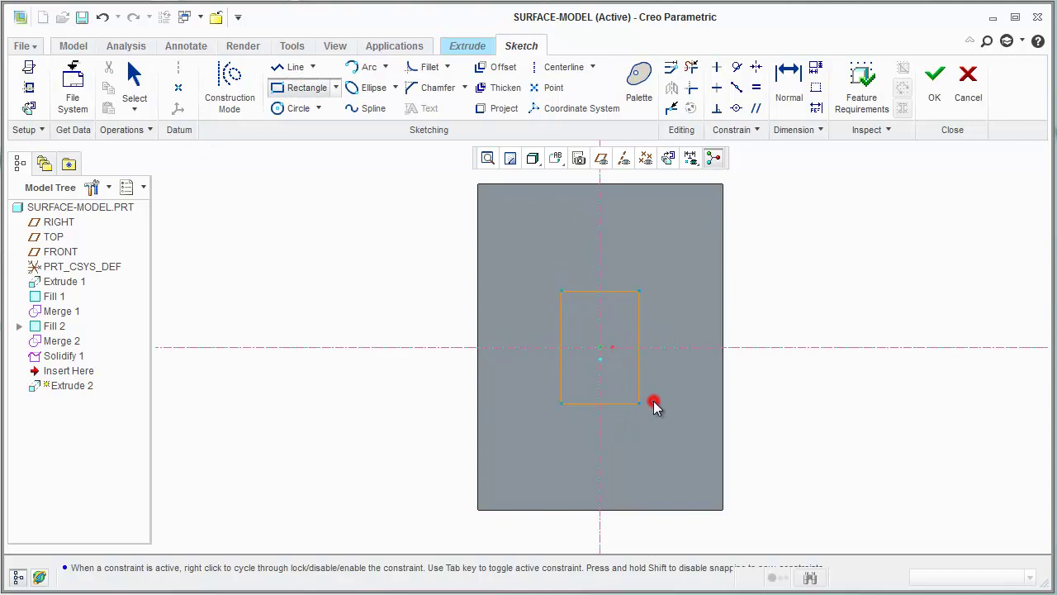
click(933, 83)
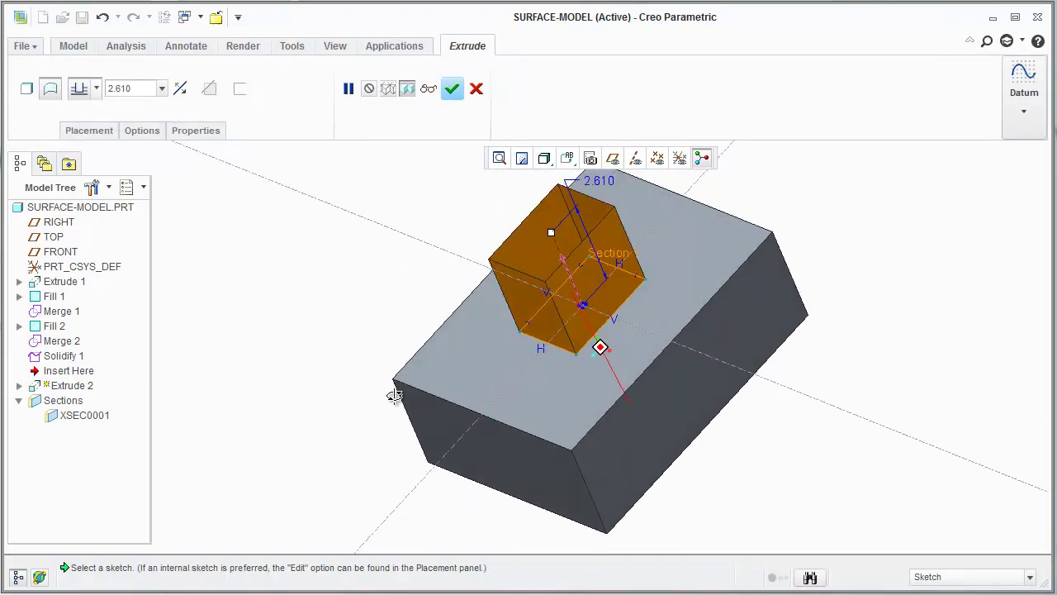
drag(574, 244, 579, 259)
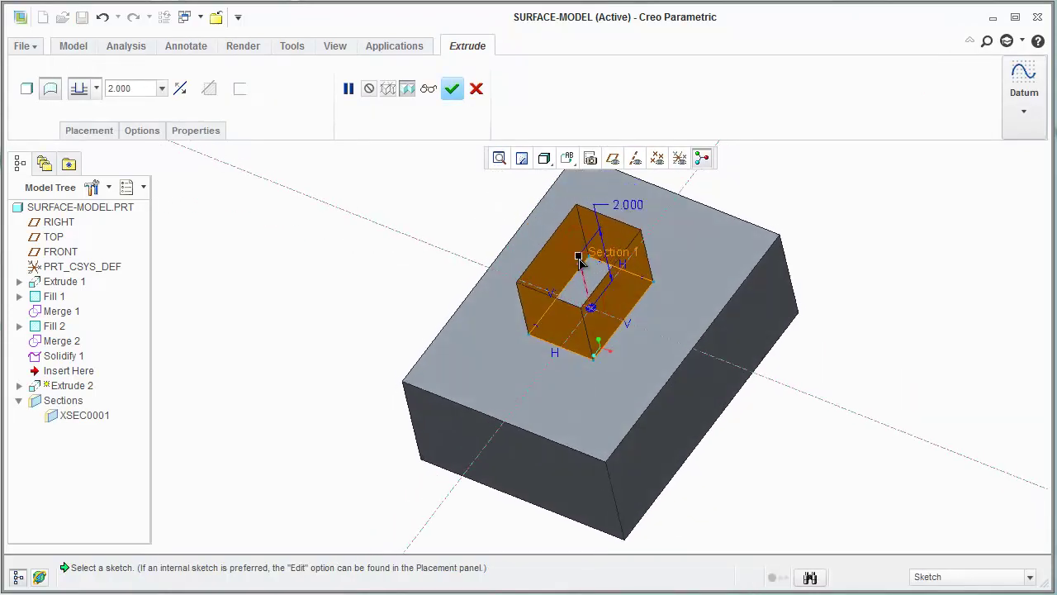
click(451, 89)
middle_drag(337, 332, 355, 329)
Step: Set the display style to No Hidden and view the small extruded surface on top of the box
click(544, 158)
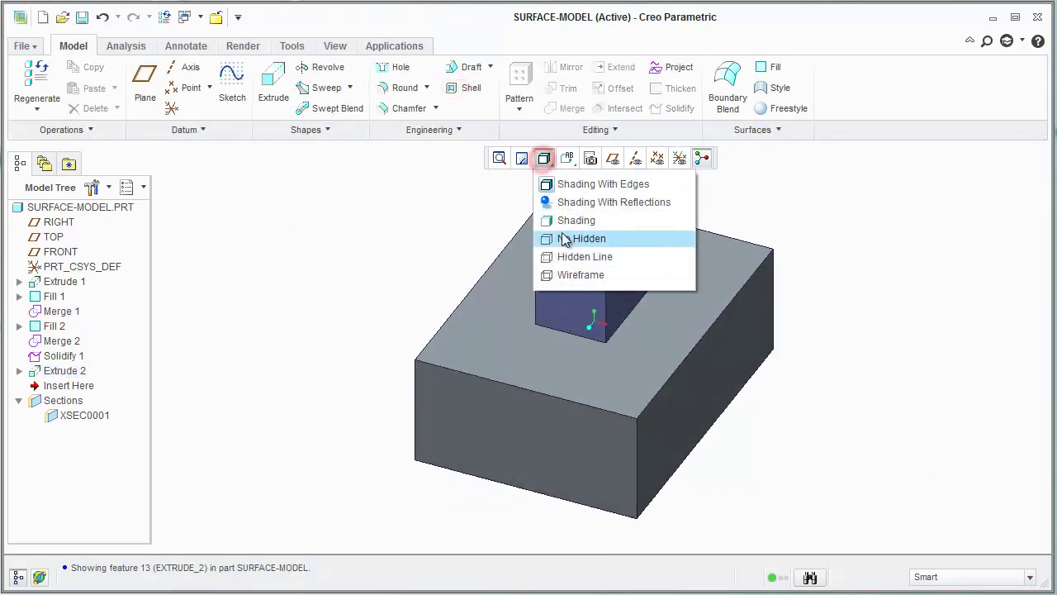
click(559, 237)
scroll(369, 415, down, 2)
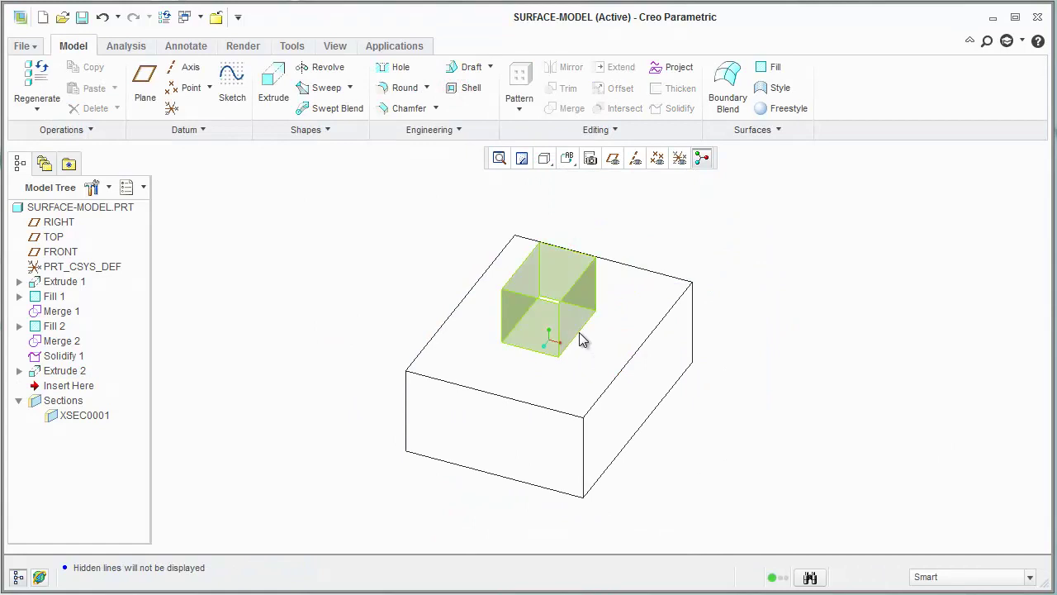
mouse_move(351, 284)
middle_down()
mouse_move(383, 307)
mouse_move(394, 300)
middle_up()
scroll(394, 300, up, 1)
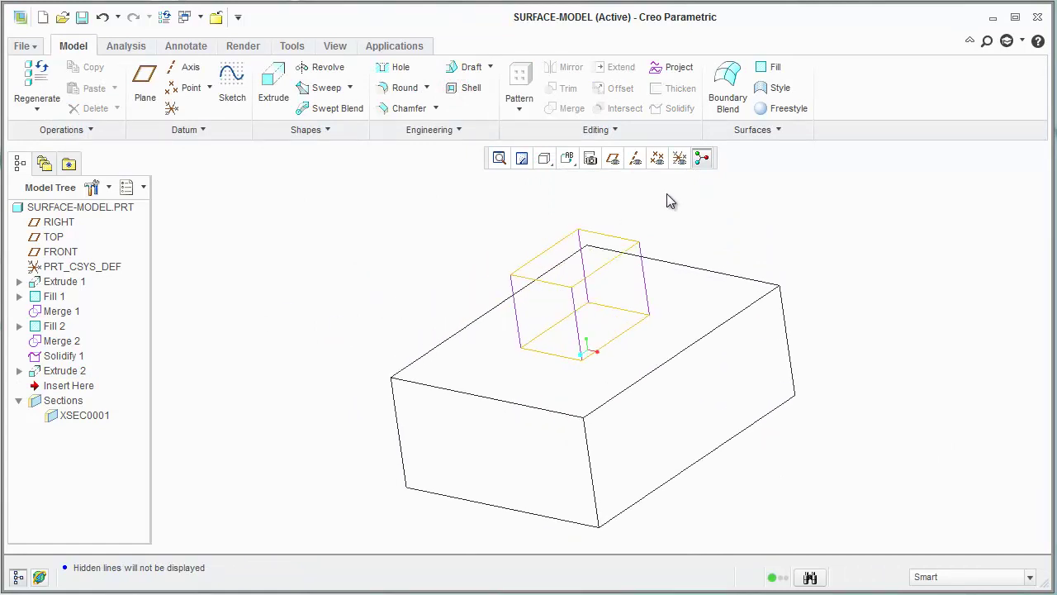
Step: Start a Fill feature with its sketch on a new datum plane through two opposite top edges of the extruded surface, using RIGHT as orientation reference
click(767, 67)
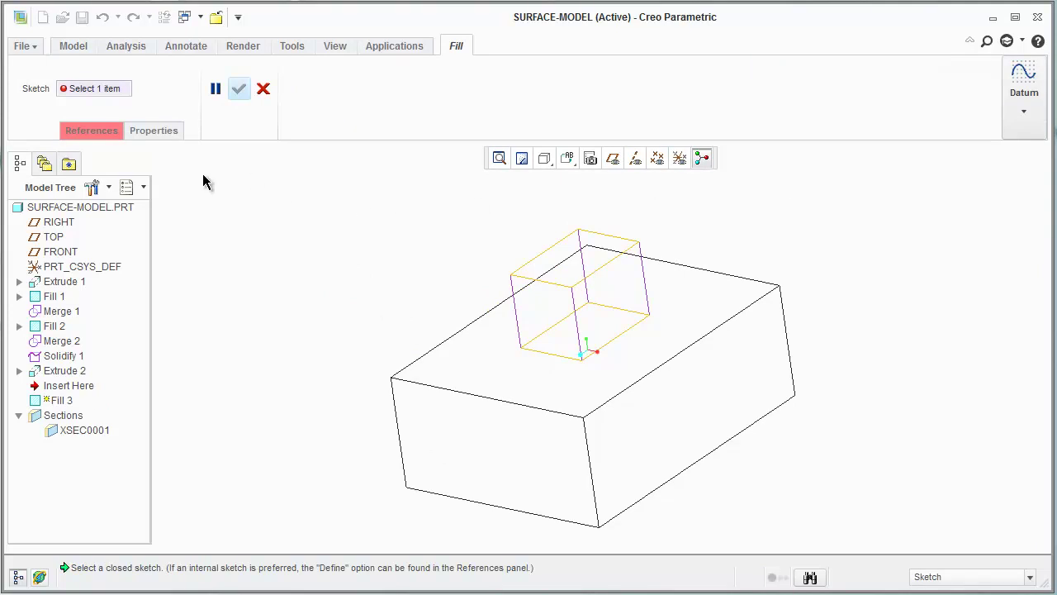
click(97, 131)
click(183, 190)
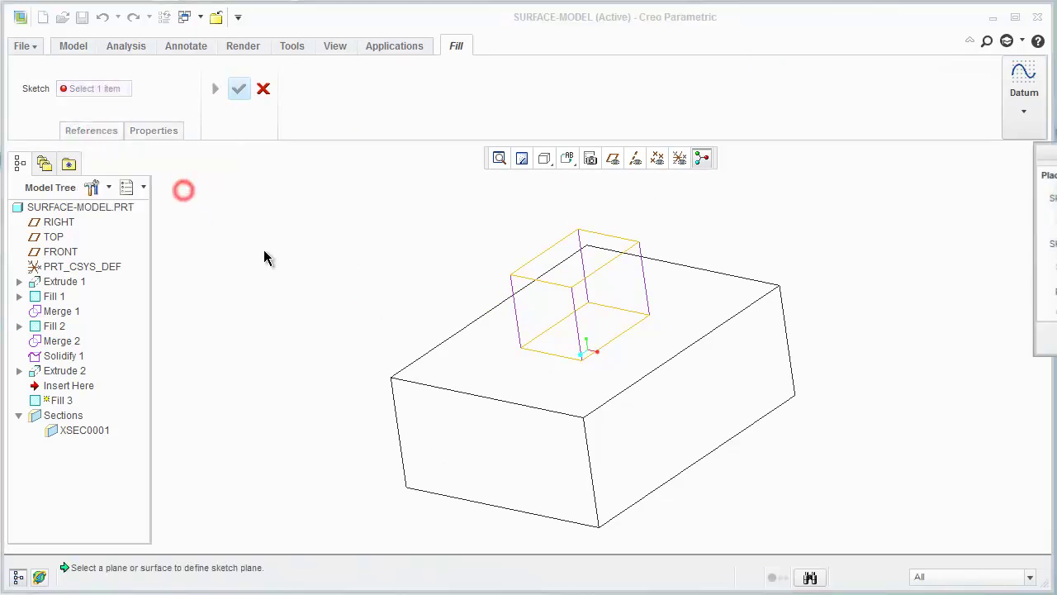
click(74, 45)
click(146, 82)
click(558, 242)
ctrl+click(606, 266)
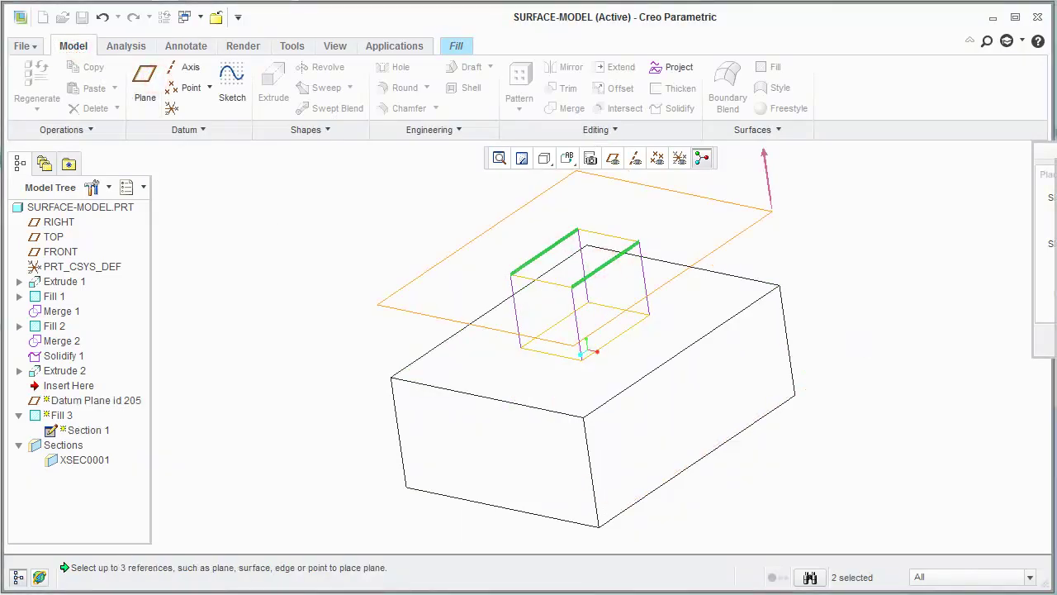
key(Return)
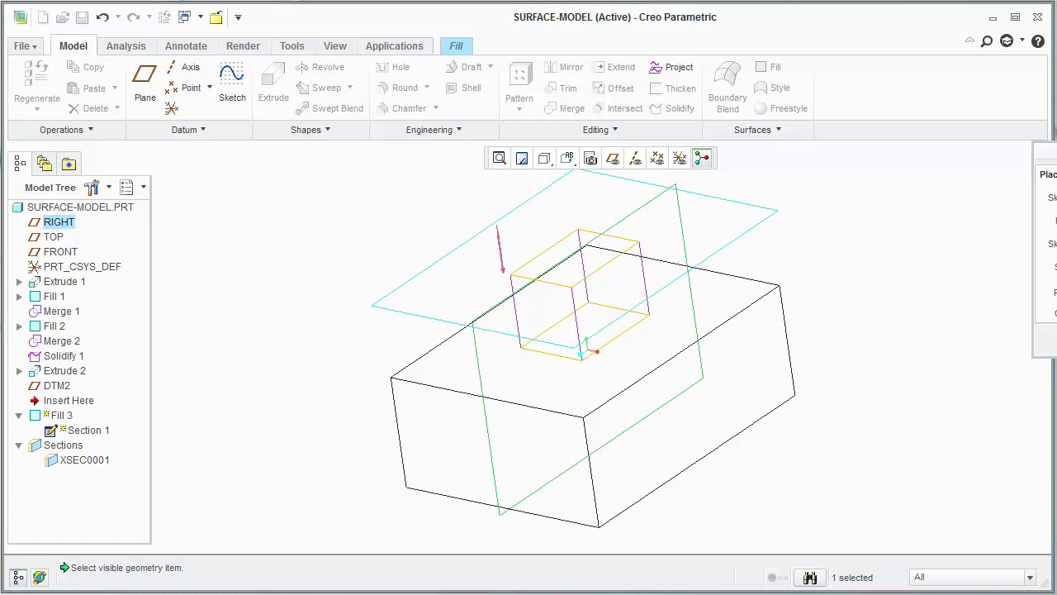
key(Return)
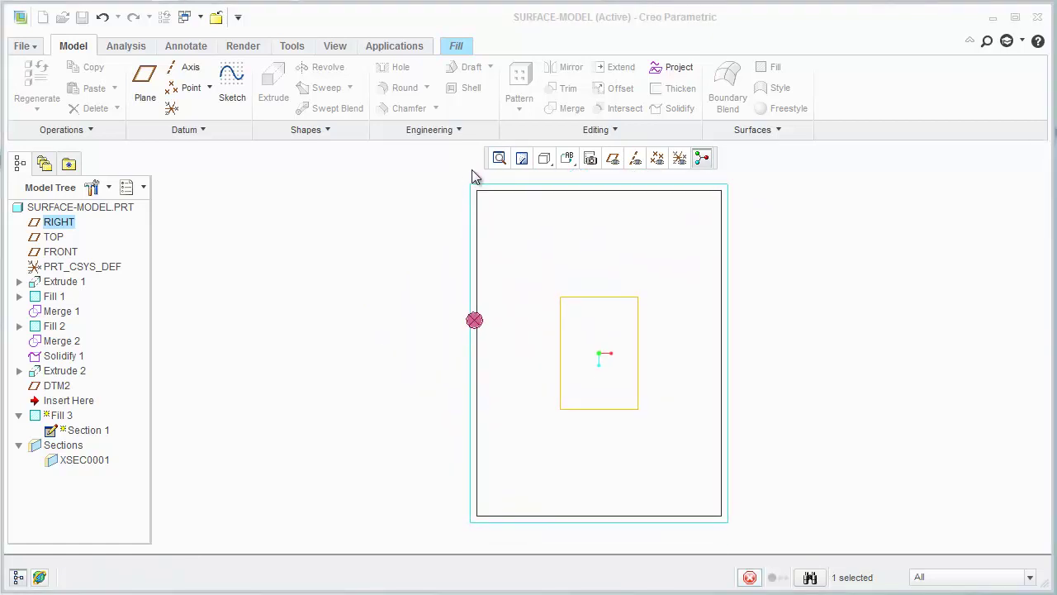
Step: Project the four top edges of the small extruded surface into the fill sketch and finish the sketch
click(500, 108)
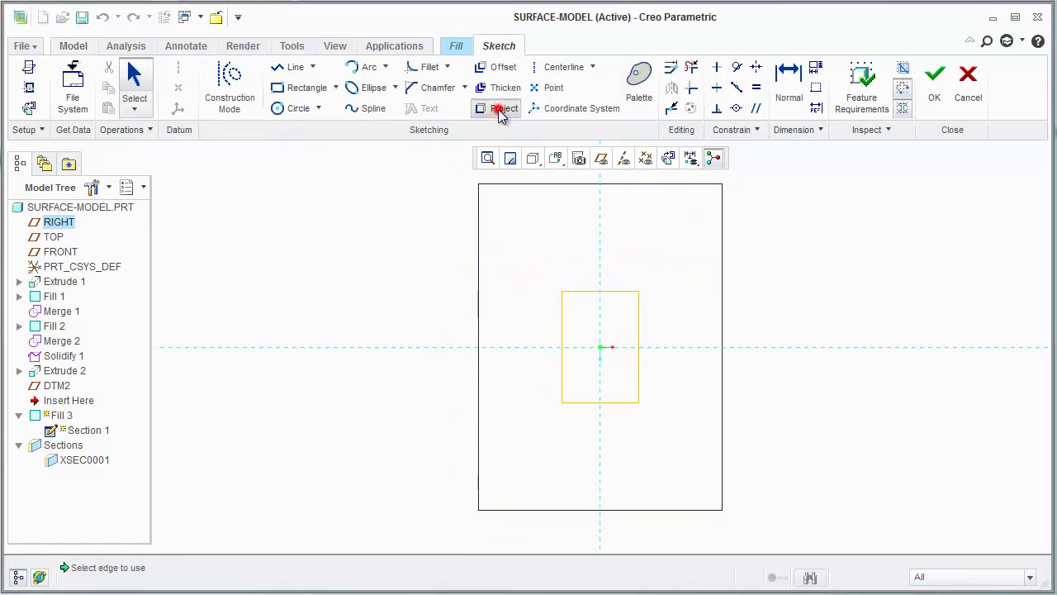
click(614, 291)
click(641, 332)
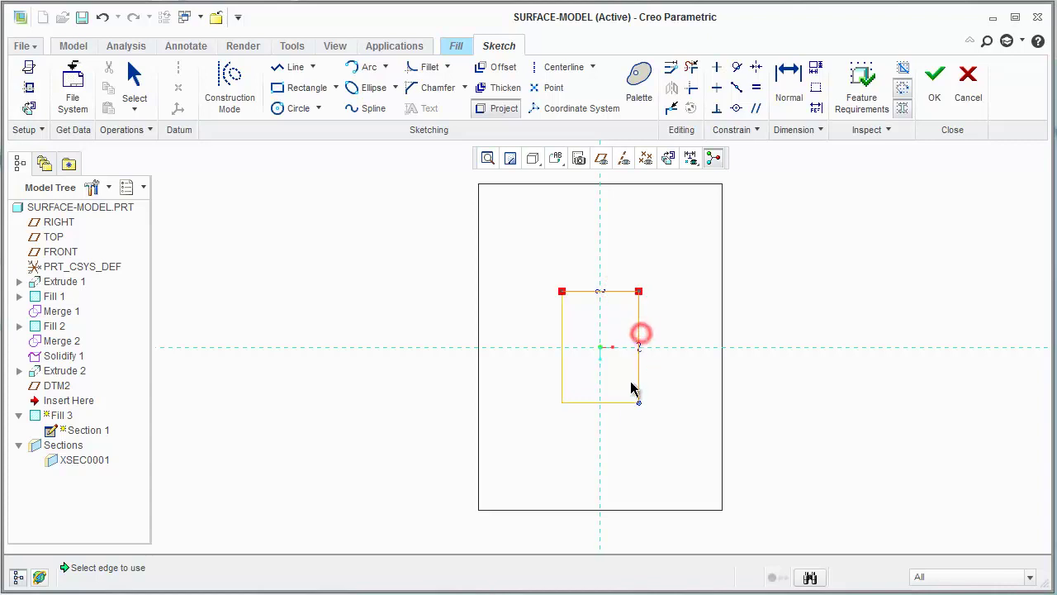
click(625, 402)
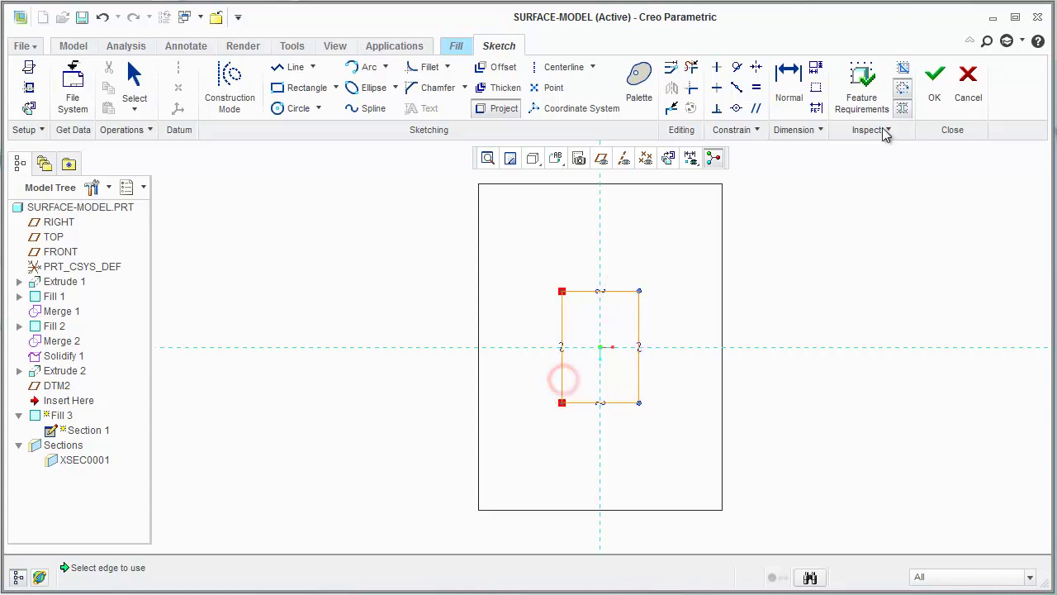
click(935, 77)
Step: Complete the Fill feature to close the top of the small extruded surface
middle_drag(810, 388, 741, 357)
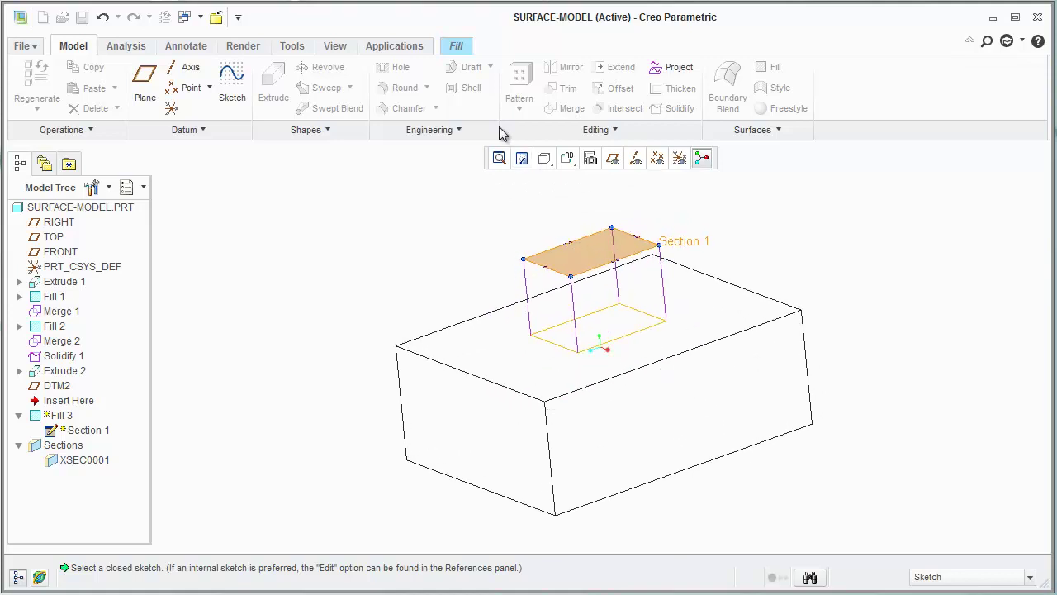
click(456, 46)
click(250, 91)
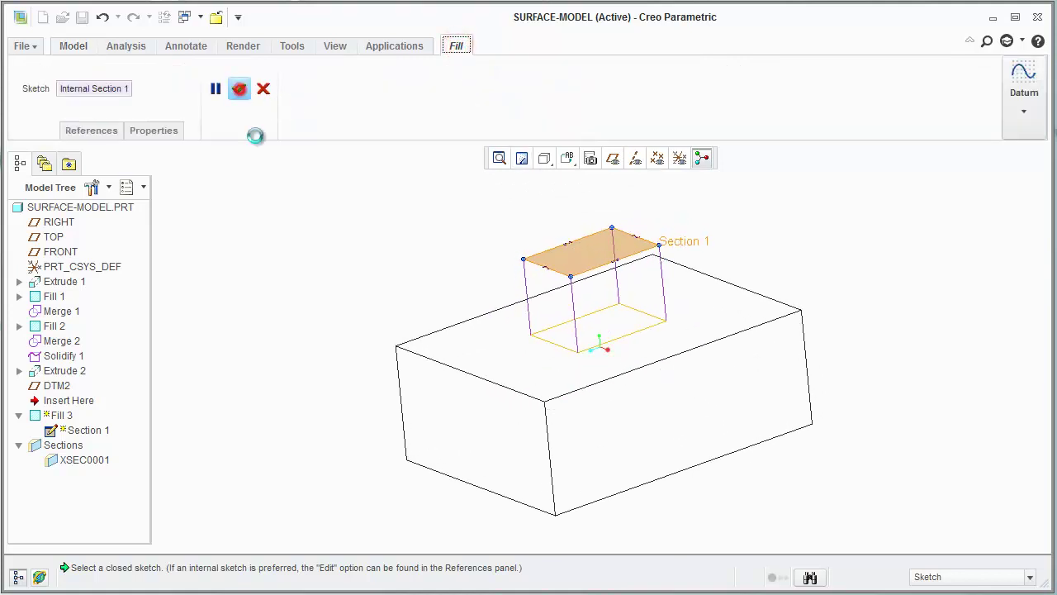
click(278, 269)
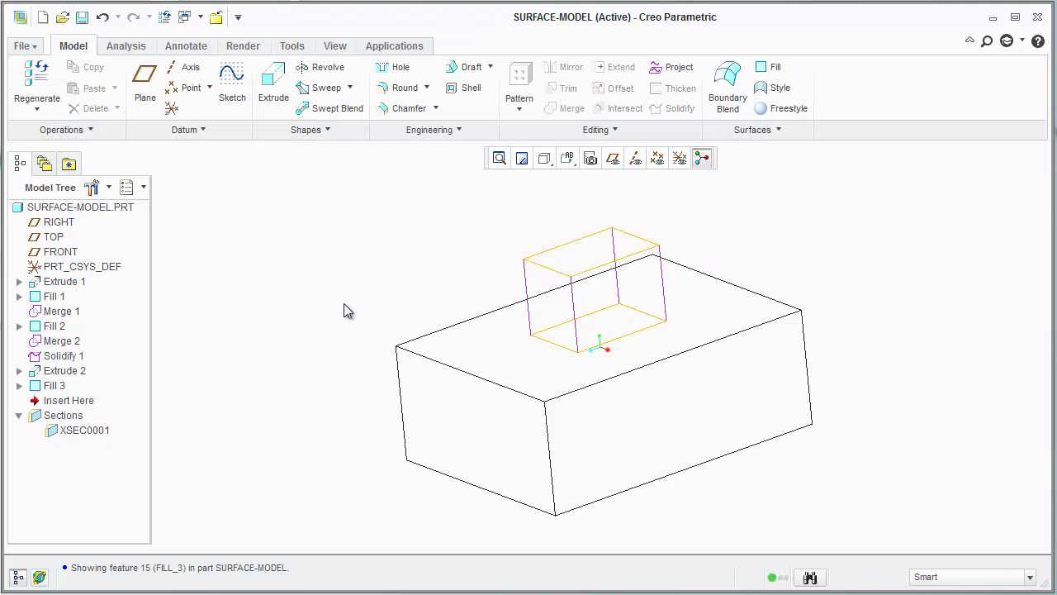
Step: Merge the quilt of Extrude 2 with the Fill 3 quilt covering its top
click(535, 283)
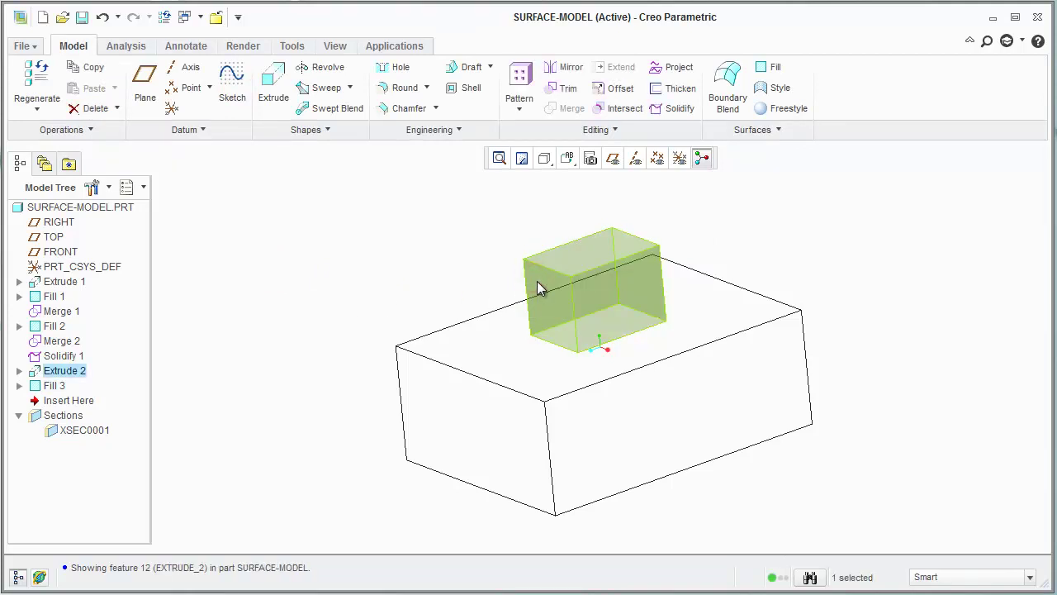
click(537, 282)
middle_drag(550, 172, 560, 201)
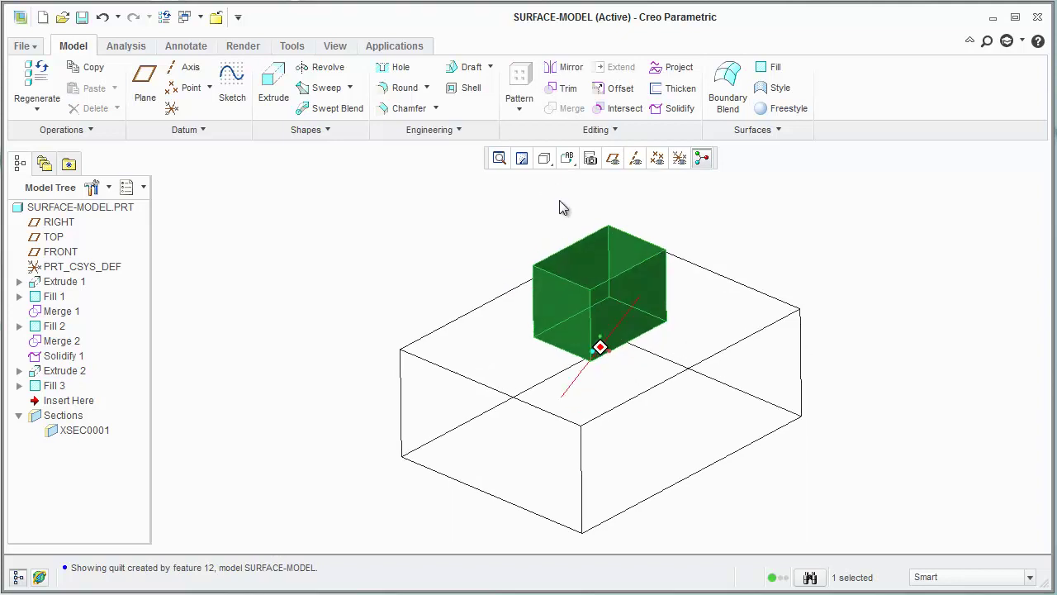
ctrl+click(600, 255)
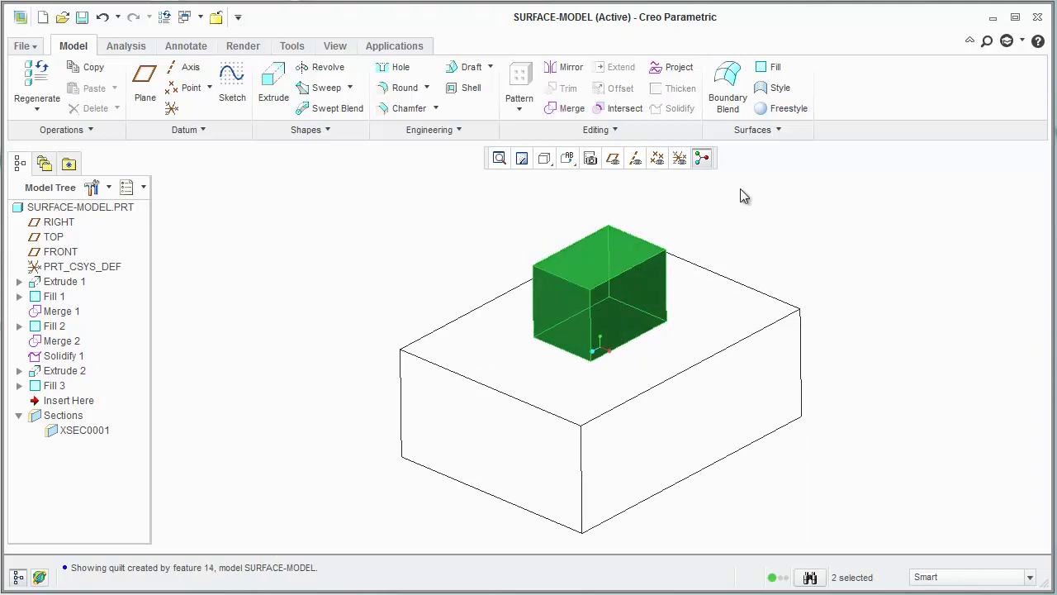
click(570, 108)
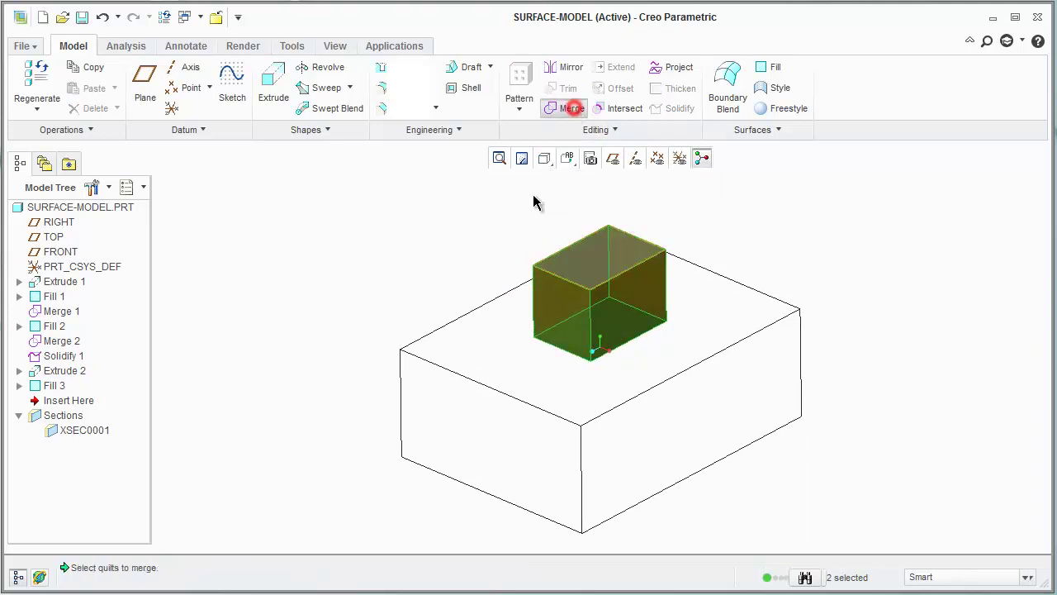
click(347, 88)
click(304, 264)
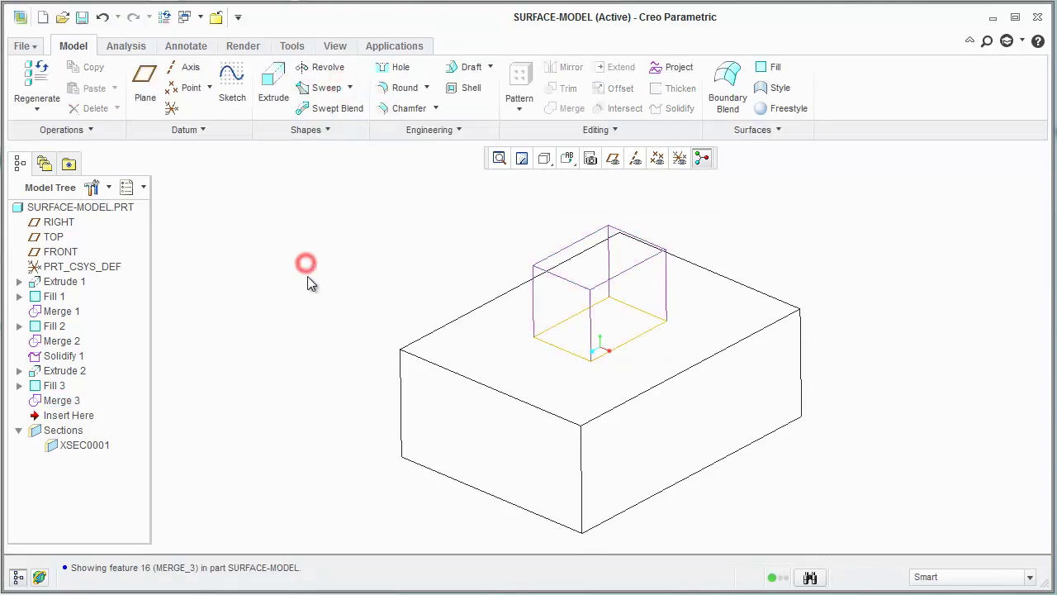
Step: Solidify the Merge 3 quilt to add solid material to the box
mouse_move(373, 274)
middle_down()
mouse_move(368, 301)
mouse_move(366, 276)
mouse_move(378, 276)
mouse_move(389, 313)
middle_up()
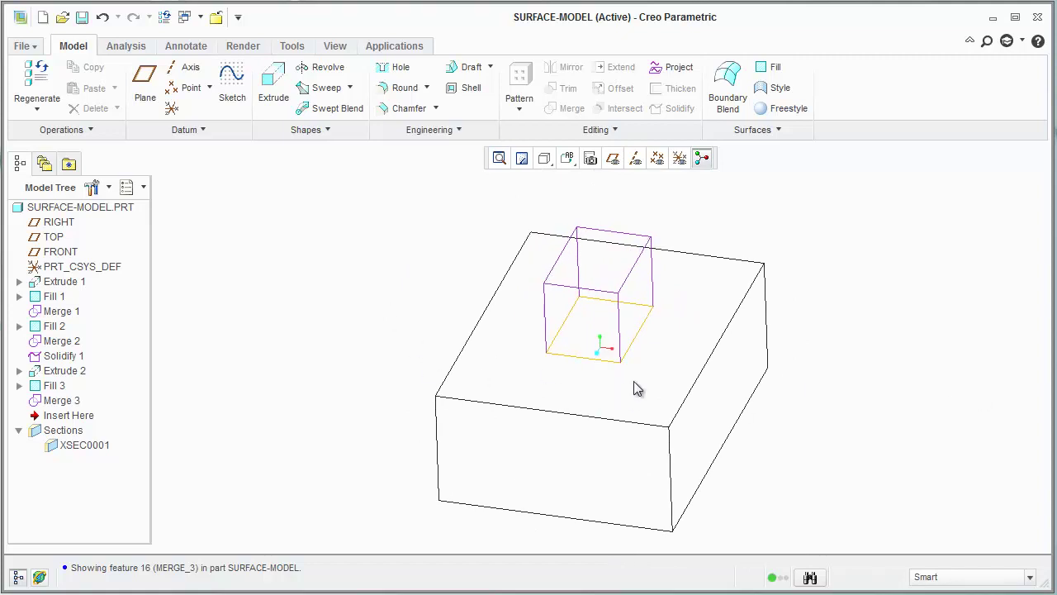
scroll(632, 384, up, 2)
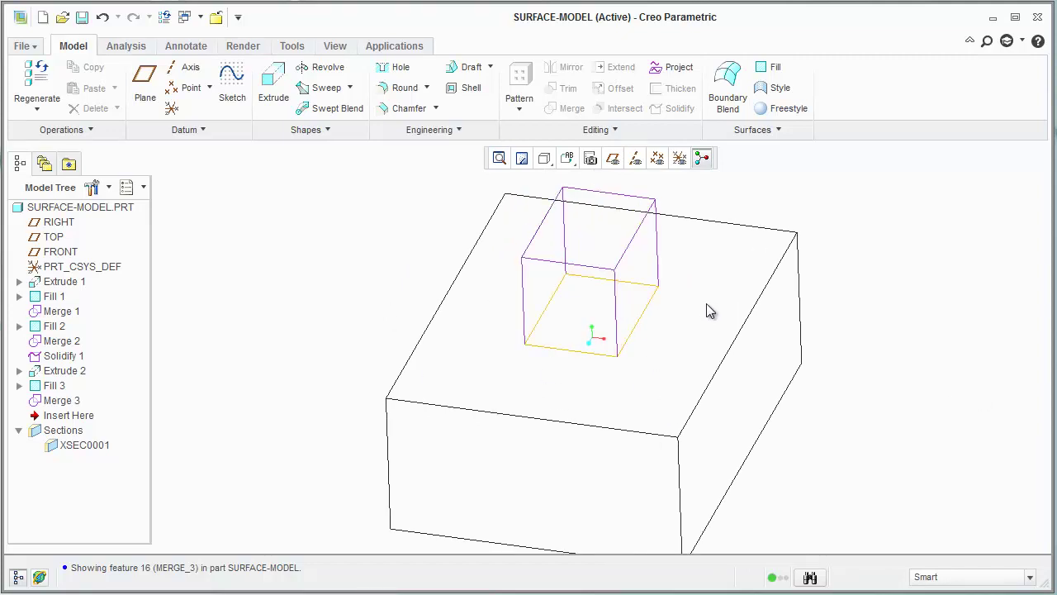
mouse_move(894, 447)
middle_down()
mouse_move(913, 432)
mouse_move(877, 442)
middle_up()
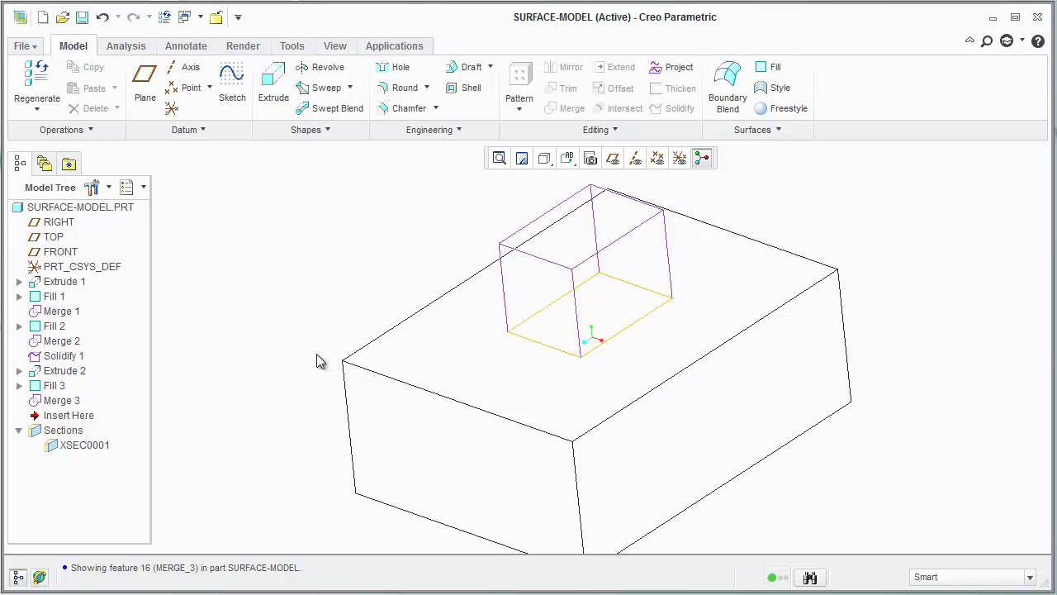
click(63, 400)
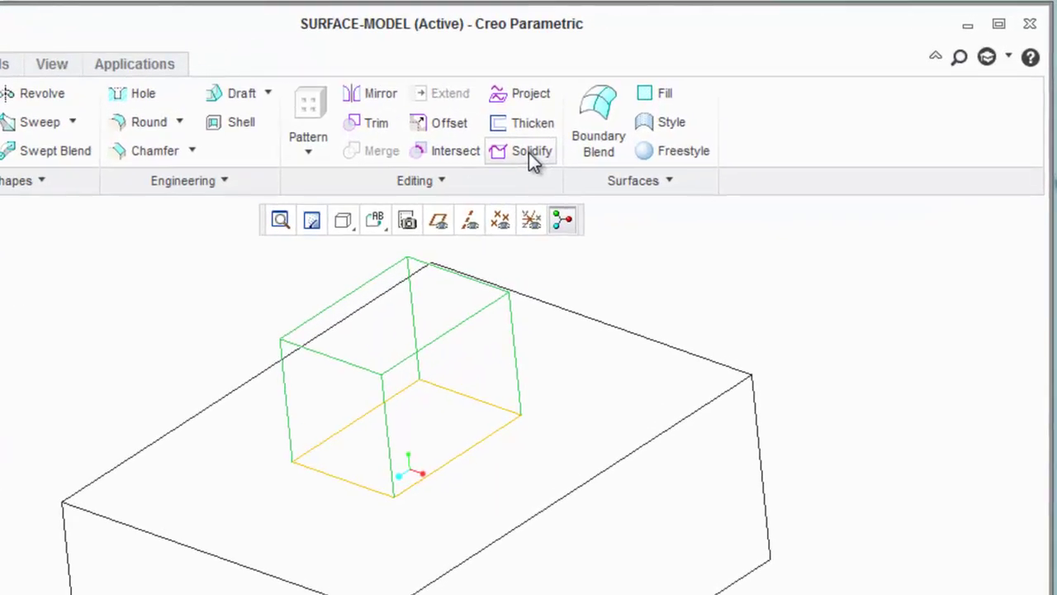
click(528, 152)
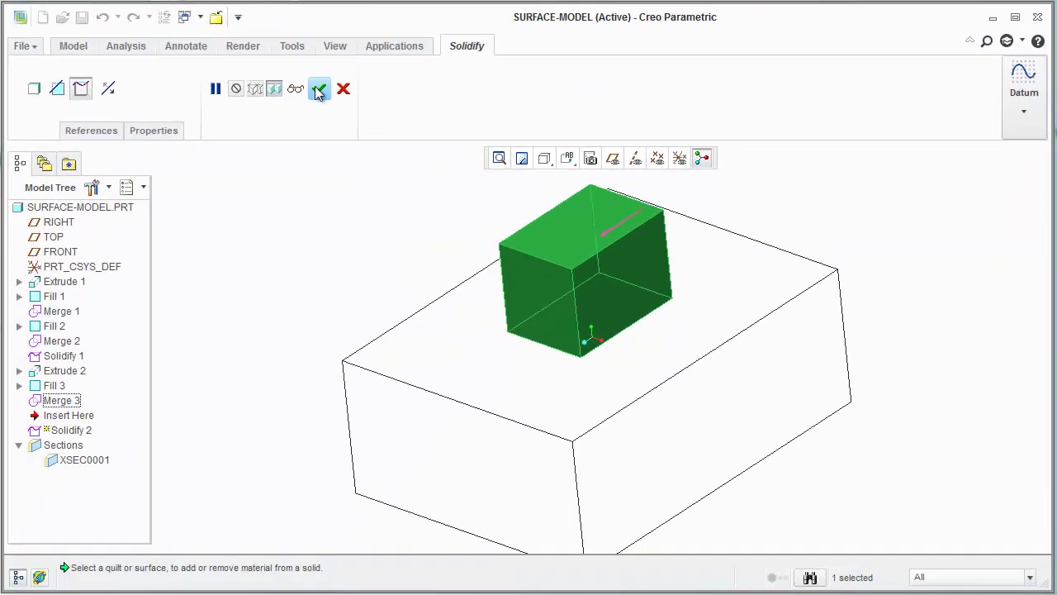
click(44, 121)
click(237, 256)
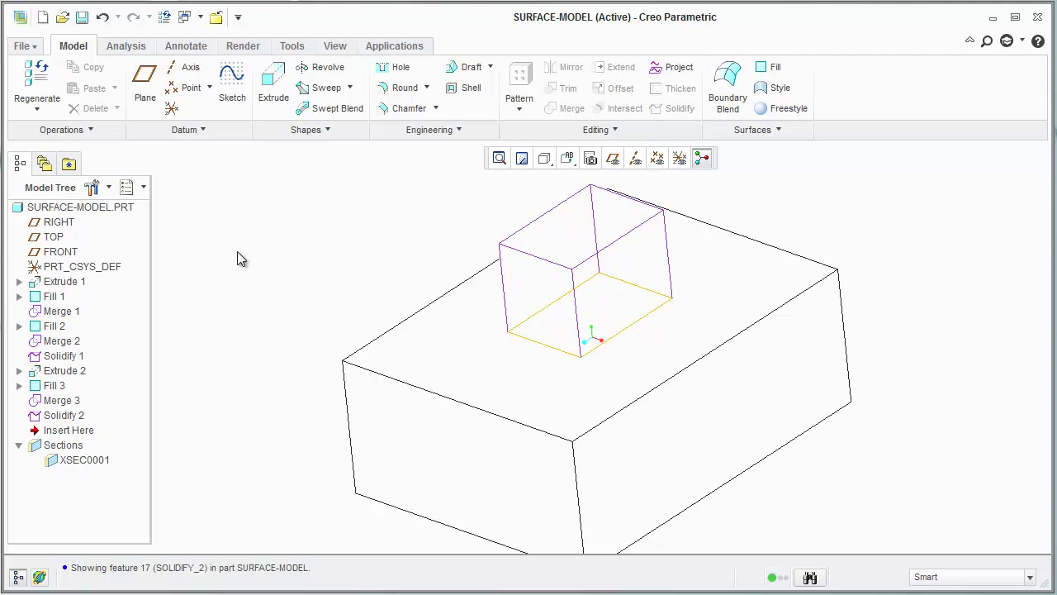
Step: Show the Layer Tree and hide the layer 06___PRT_ALL_SURFS
middle_drag(237, 252, 199, 219)
click(143, 187)
click(148, 212)
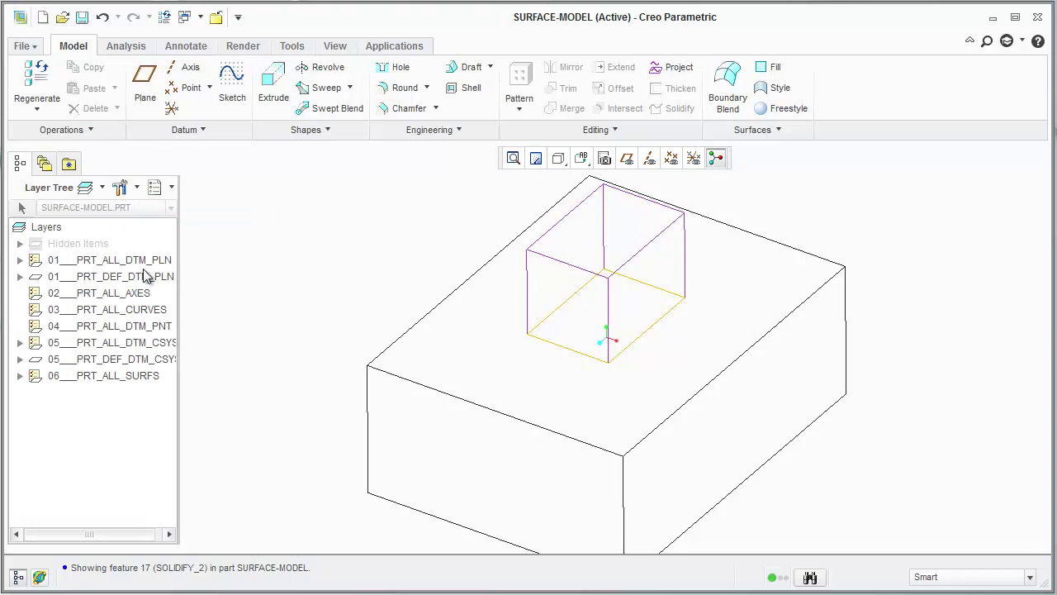
click(136, 376)
right_click(138, 376)
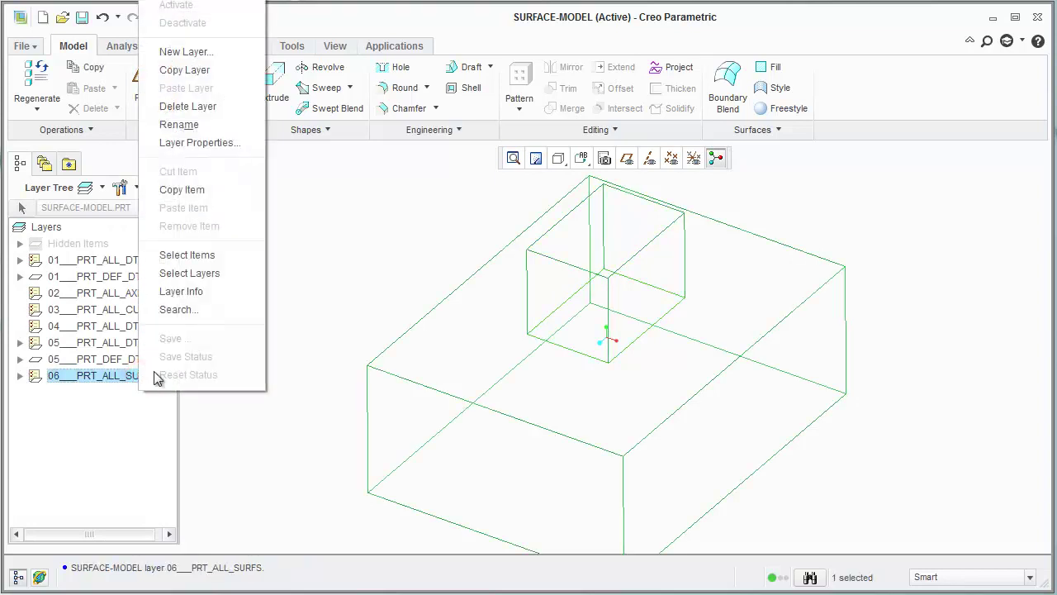
click(209, 1)
click(306, 236)
middle_drag(347, 276, 356, 289)
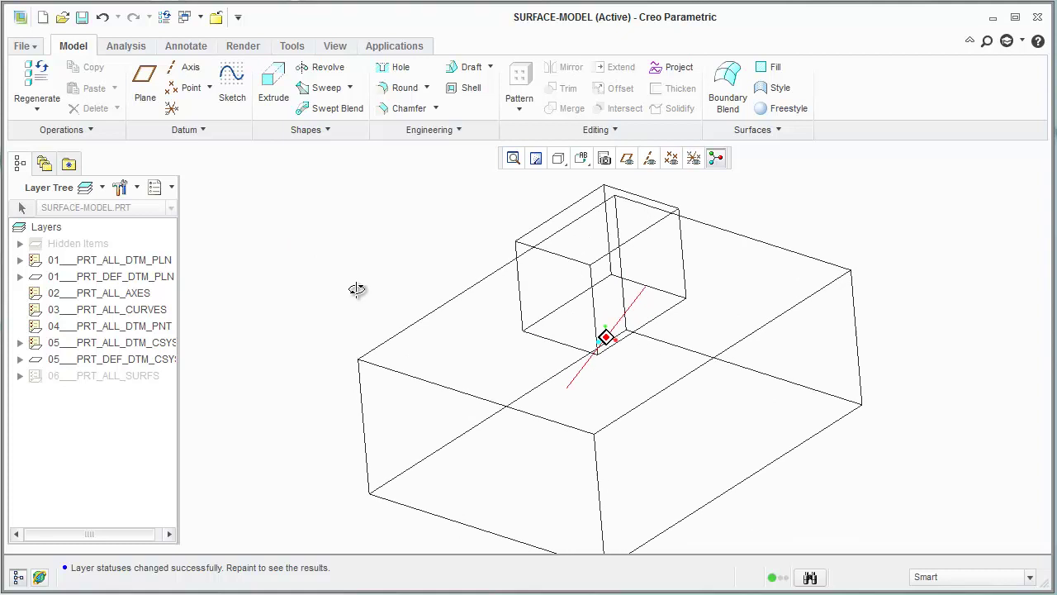
Step: Set the display style to Shading With Edges and view the solid from an angle
click(558, 158)
click(565, 185)
mouse_move(344, 277)
middle_down()
mouse_move(373, 276)
mouse_move(365, 271)
middle_up()
Step: Return to the Model Tree and activate the XSEC0001 cross-section to examine the inside of the stepped block
click(171, 186)
click(158, 214)
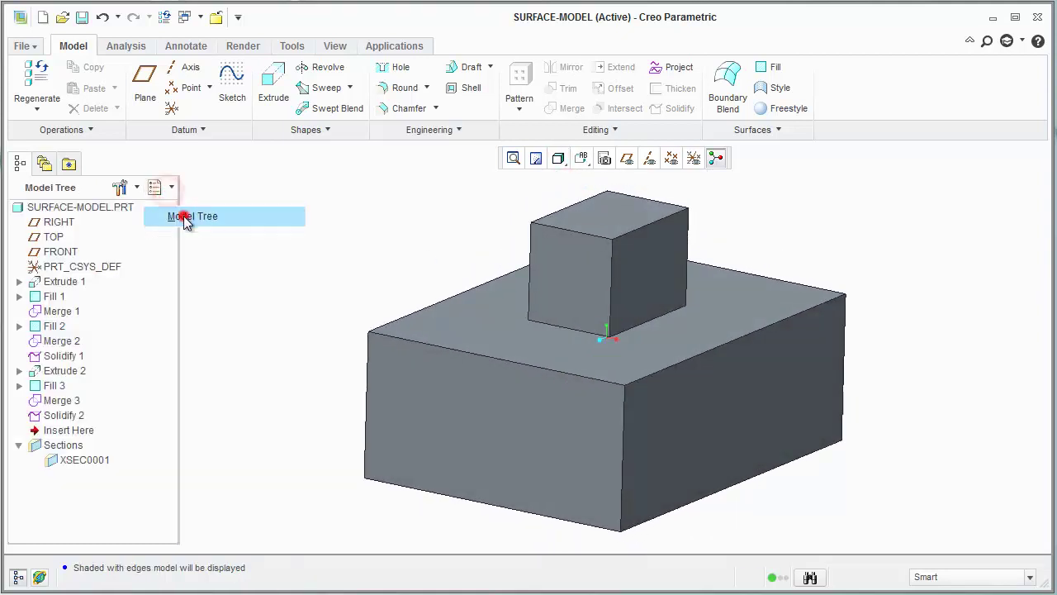
right_click(72, 465)
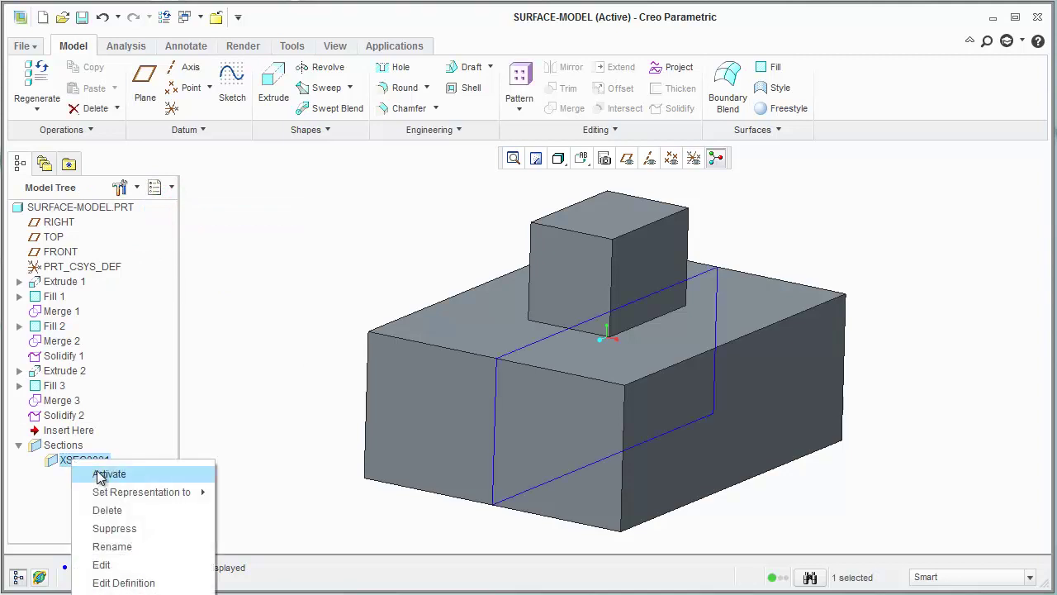
click(103, 471)
middle_drag(321, 302, 302, 364)
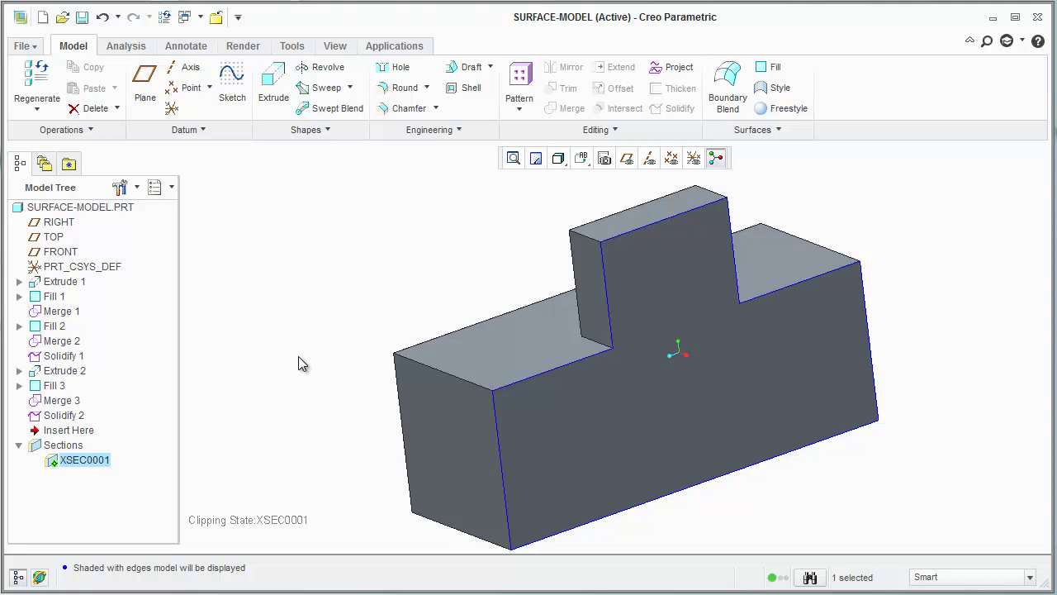
click(558, 159)
click(562, 185)
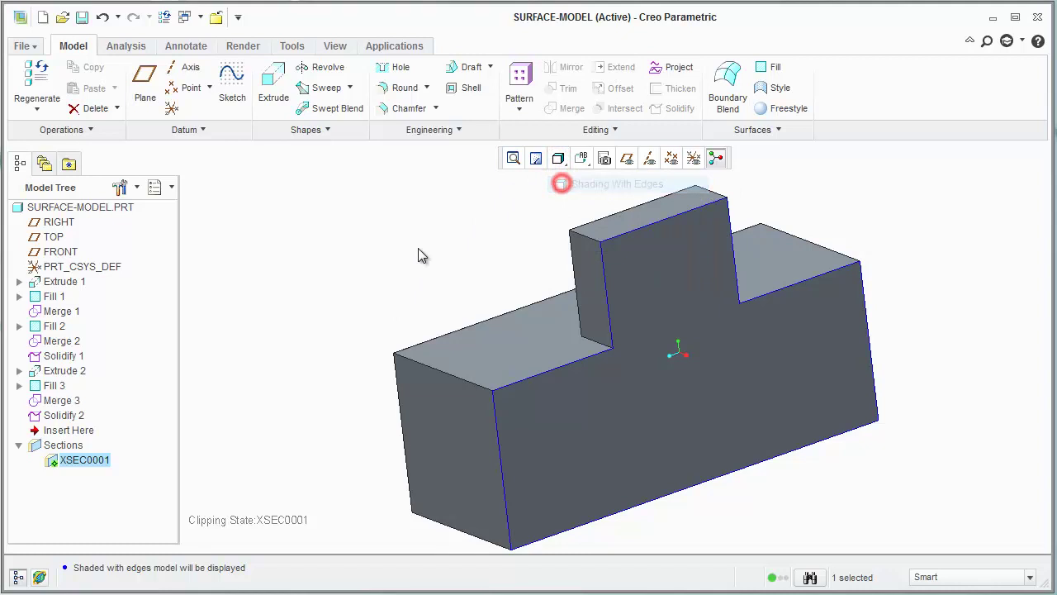
Step: Deactivate the XSEC0001 cross-section to show the whole block and clear the selection
right_click(88, 459)
click(128, 474)
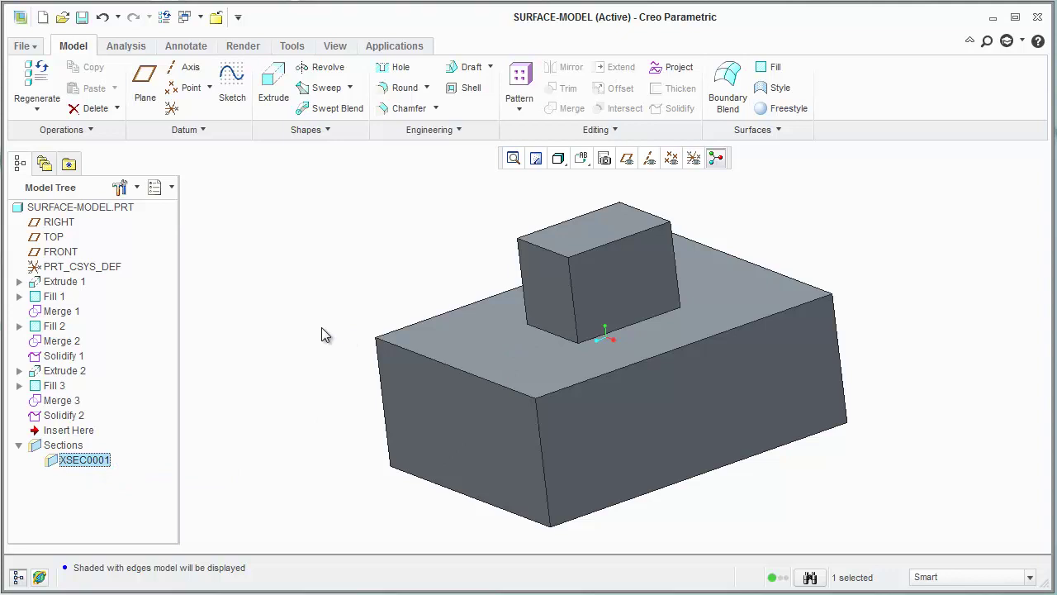
mouse_move(323, 334)
middle_down()
mouse_move(358, 356)
mouse_move(307, 330)
mouse_move(313, 340)
middle_up()
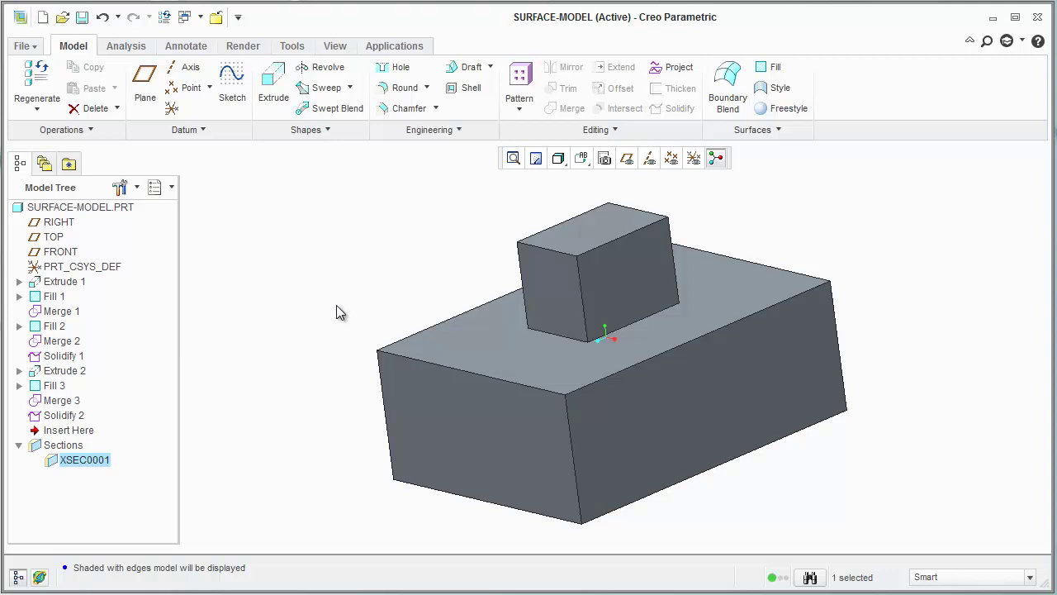
click(335, 306)
middle_drag(335, 306, 367, 310)
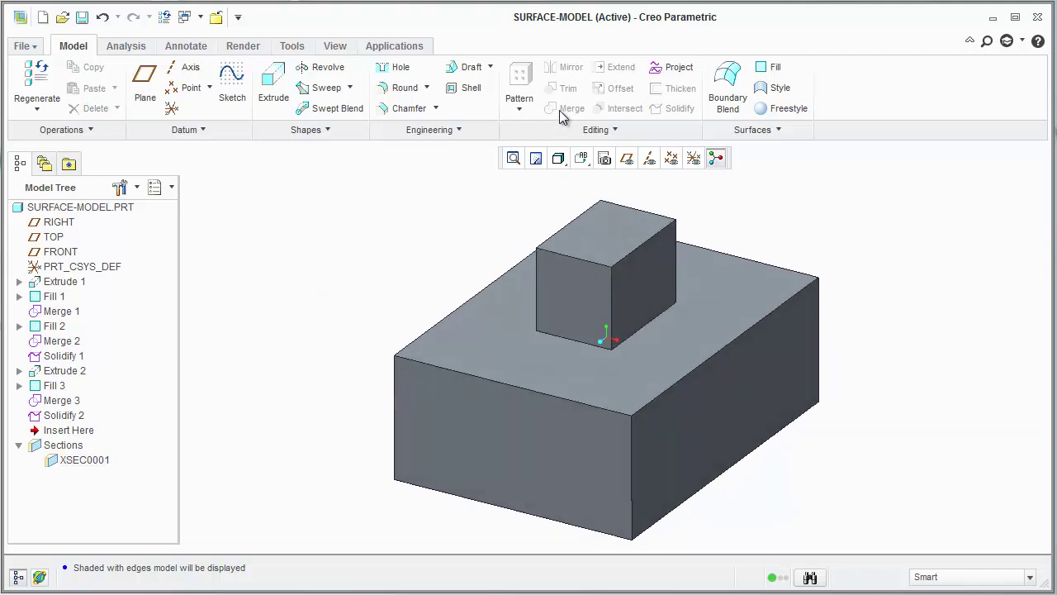